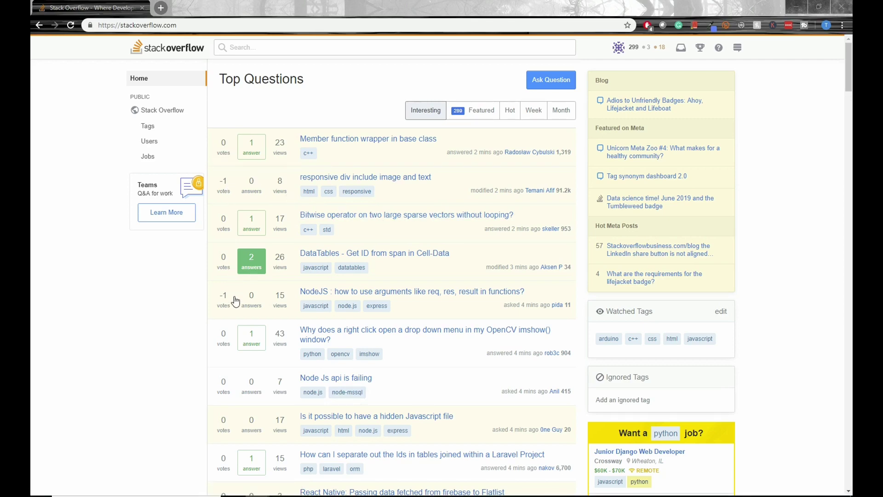
# - Browse your profile's list of asked questions through to its third page
pyautogui.scroll(-7, 226, 294)
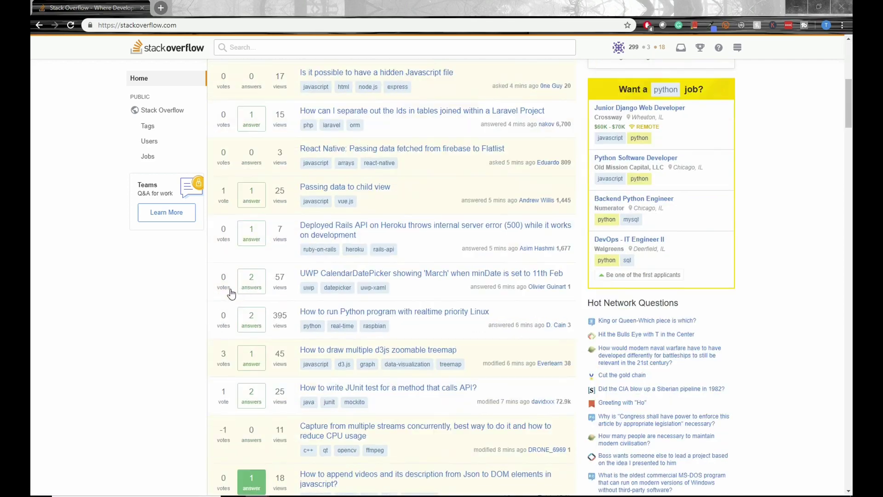
pyautogui.scroll(7, 223, 365)
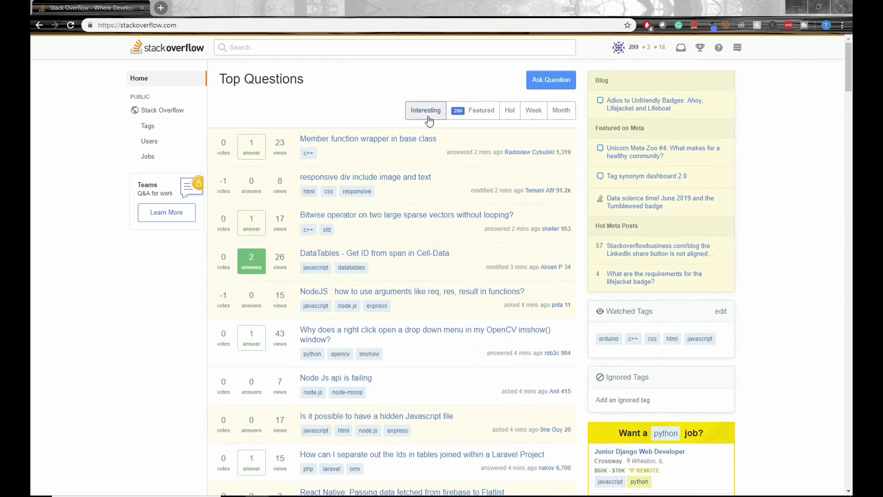
pyautogui.click(619, 48)
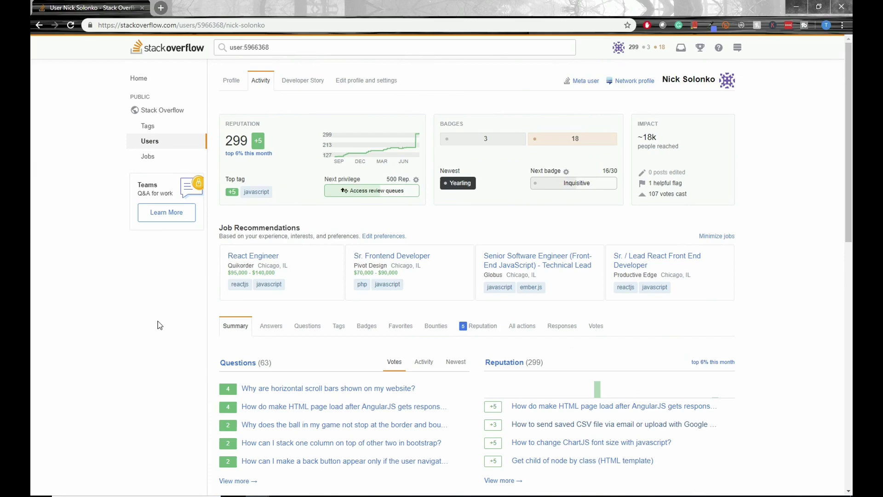
pyautogui.scroll(-1, 157, 325)
pyautogui.click(242, 434)
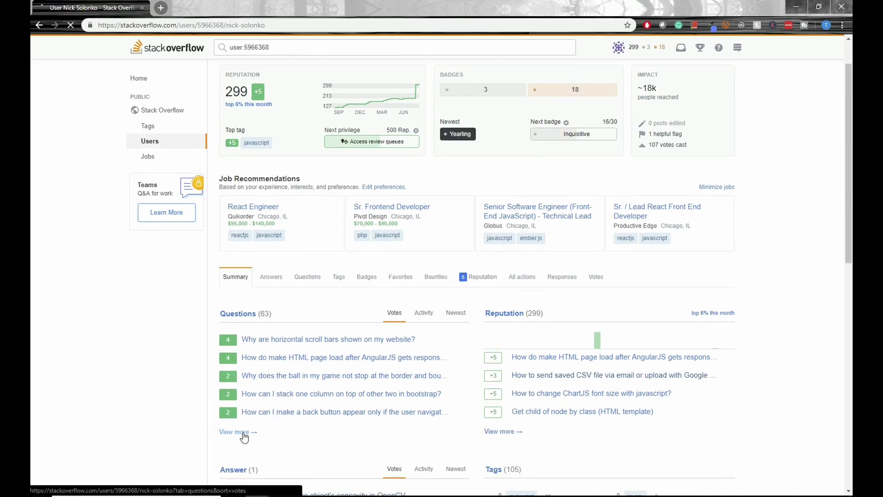
pyautogui.scroll(-4, 150, 338)
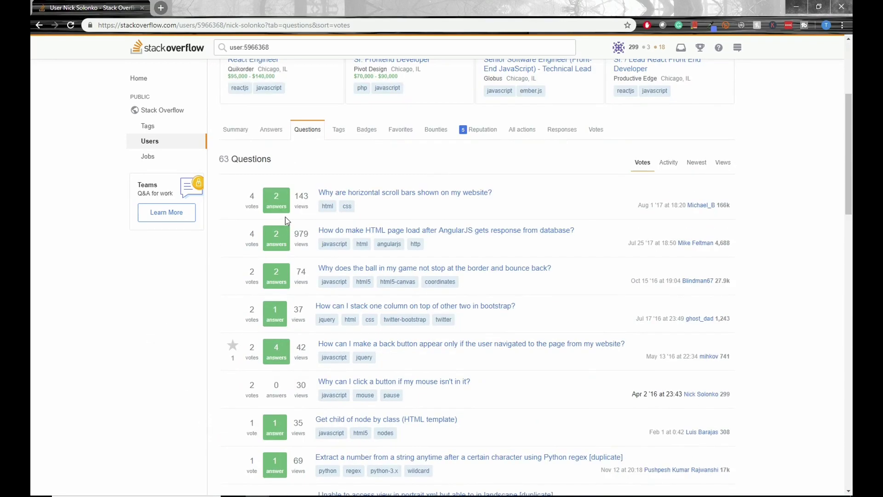
pyautogui.scroll(-10, 241, 341)
pyautogui.scroll(-4, 560, 306)
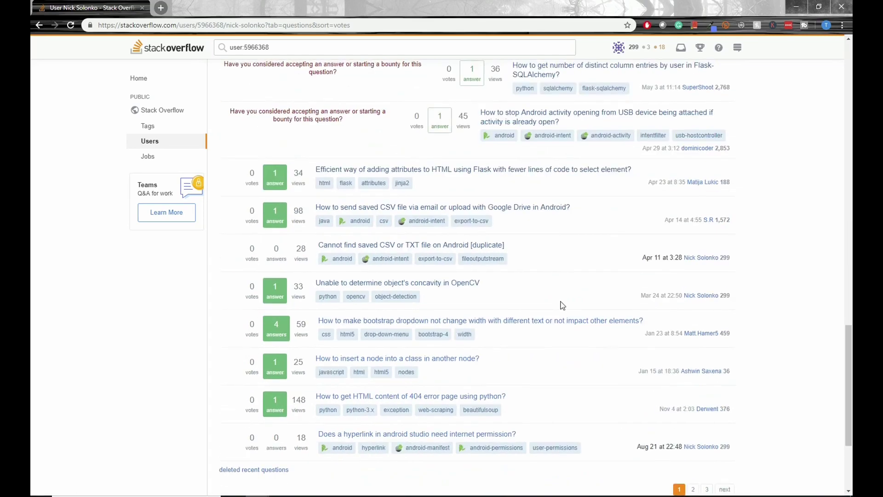
pyautogui.scroll(5, 560, 305)
pyautogui.scroll(-8, 549, 310)
pyautogui.click(707, 333)
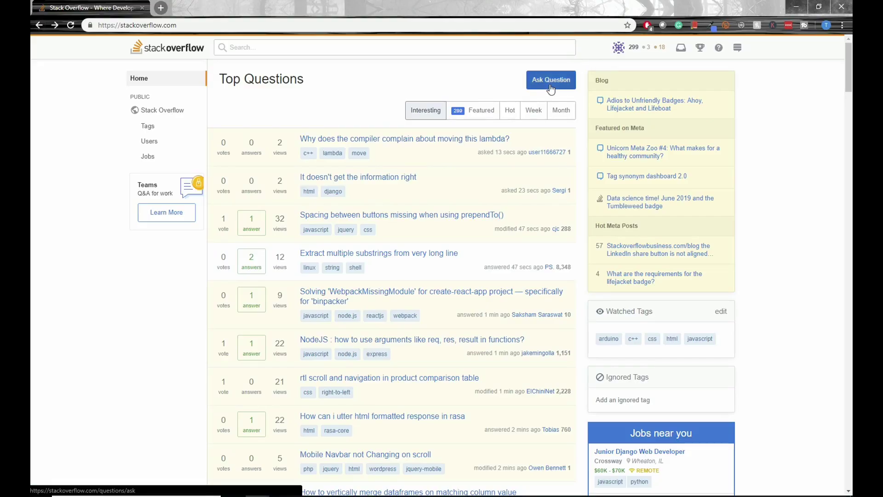
# - Start a new question titled 'How to center div in html?' and check similar questions
pyautogui.click(551, 81)
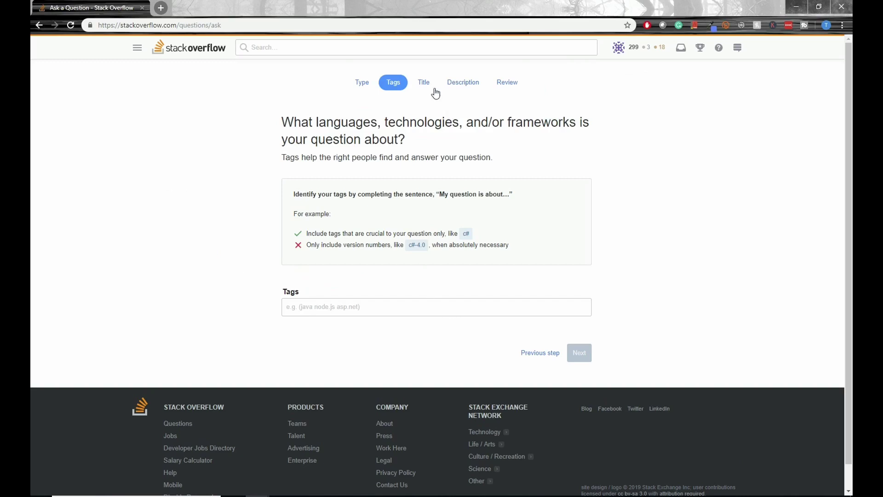
pyautogui.click(434, 87)
pyautogui.write('How to center div in html?')
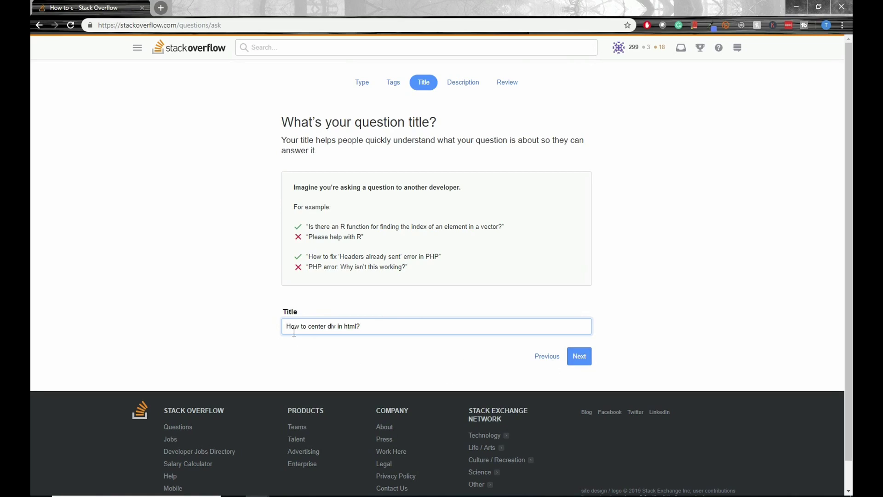
pyautogui.moveTo(291, 325); pyautogui.dragTo(349, 326)
pyautogui.click(385, 327)
pyautogui.press('Return')
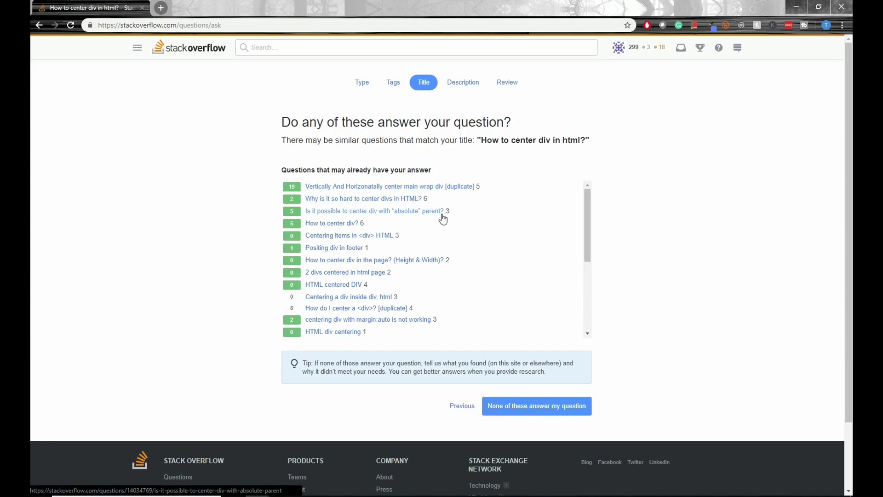
# - Search Google in a new tab for 'how to center a div in html'
pyautogui.click(160, 8)
pyautogui.write('how to')
pyautogui.press('Return')
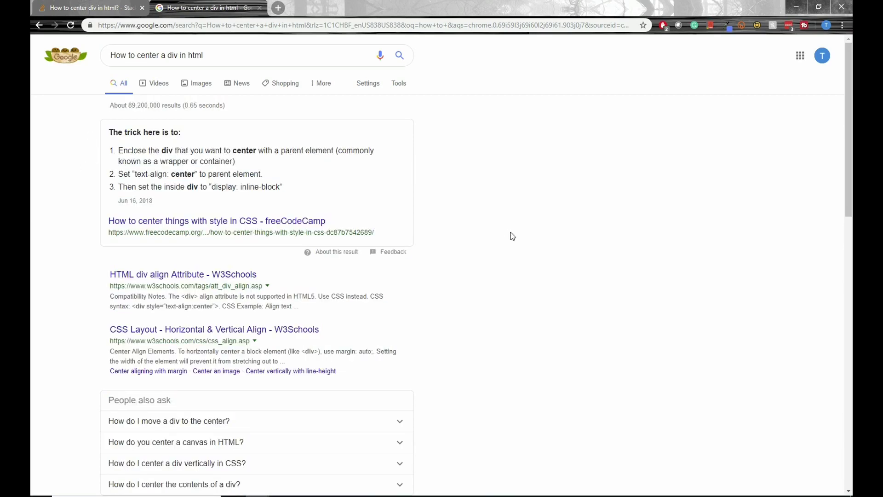
# - Jump to page 5 of the Google results for centering a div
pyautogui.scroll(-7, 269, 264)
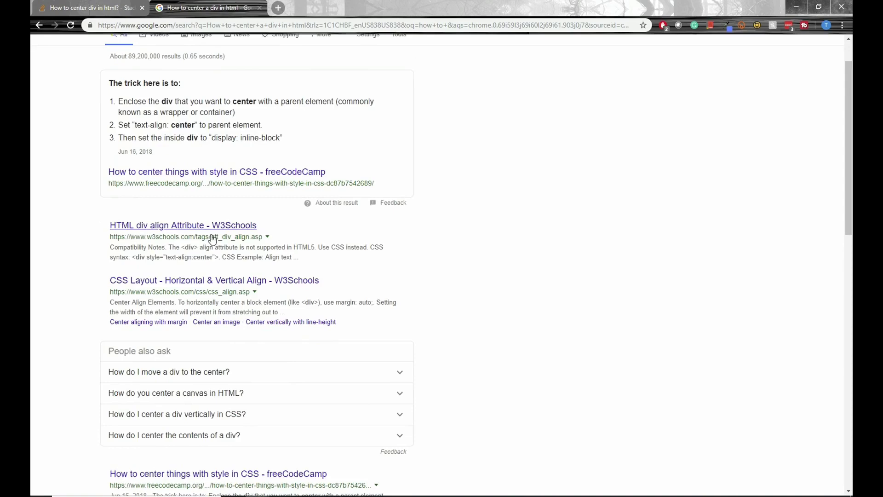
pyautogui.scroll(-8, 129, 171)
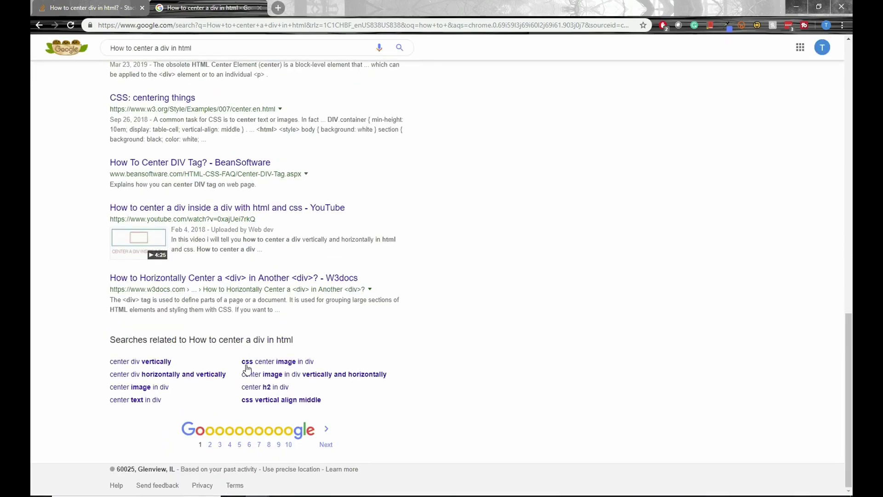
pyautogui.click(248, 443)
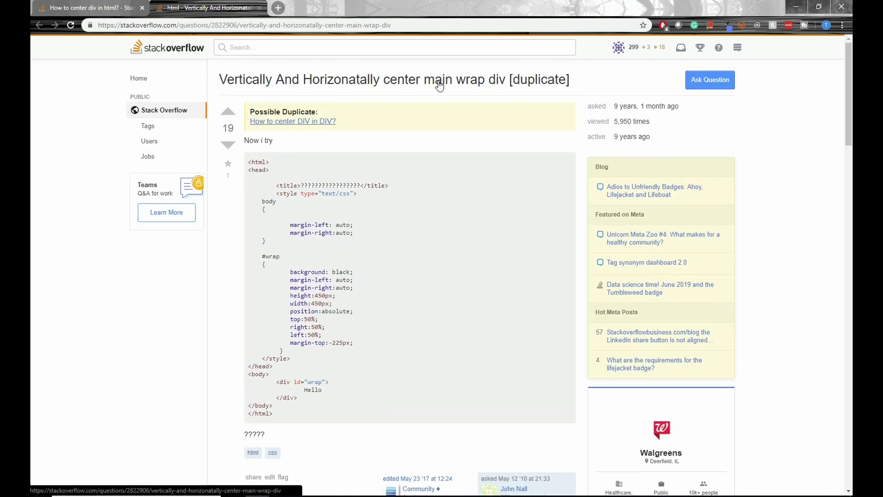
# - Scroll through the duplicate question page to read it
pyautogui.scroll(-4, 358, 141)
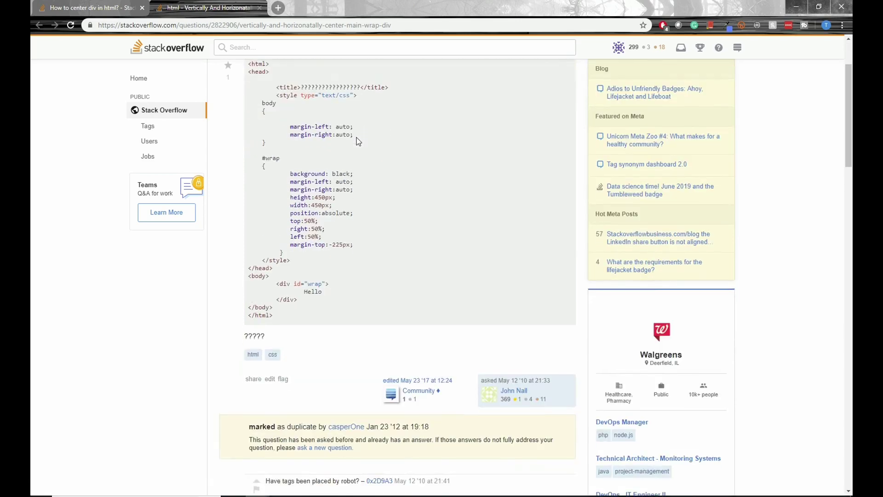
pyautogui.scroll(4, 358, 141)
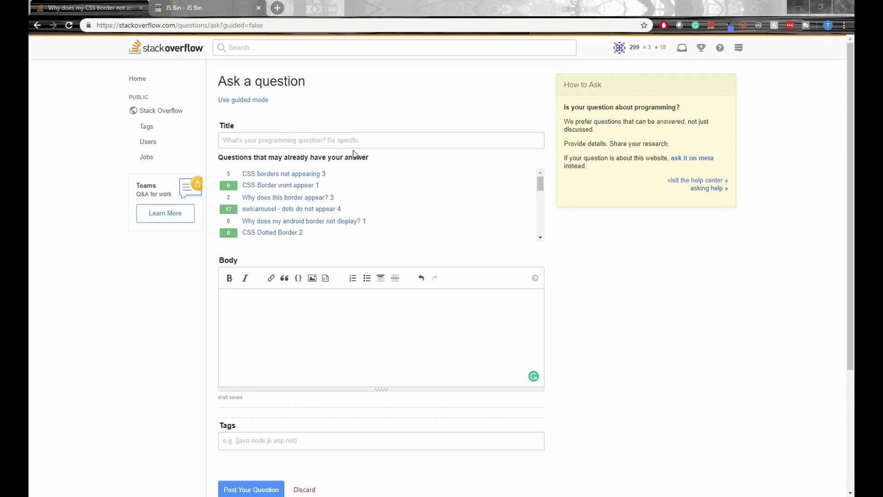
# - Enter the title 'Why is my CSS border applied to all divs not appearing'
pyautogui.click(359, 139)
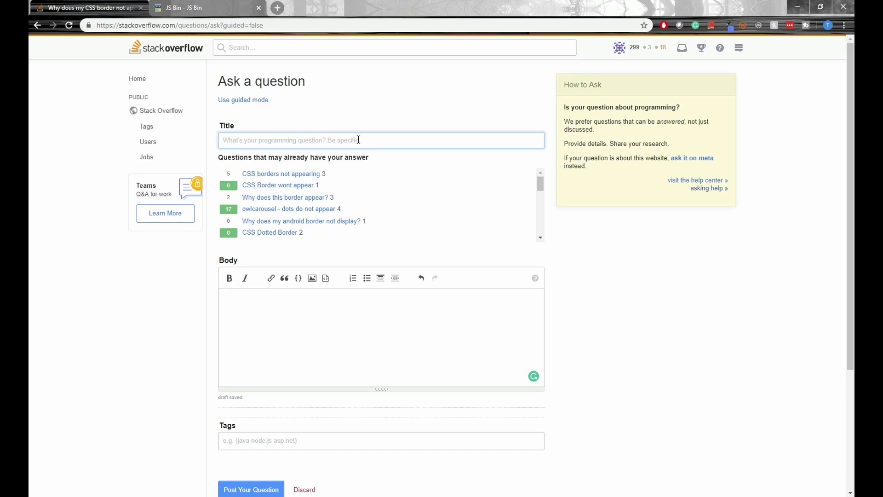
pyautogui.write('Why is ')
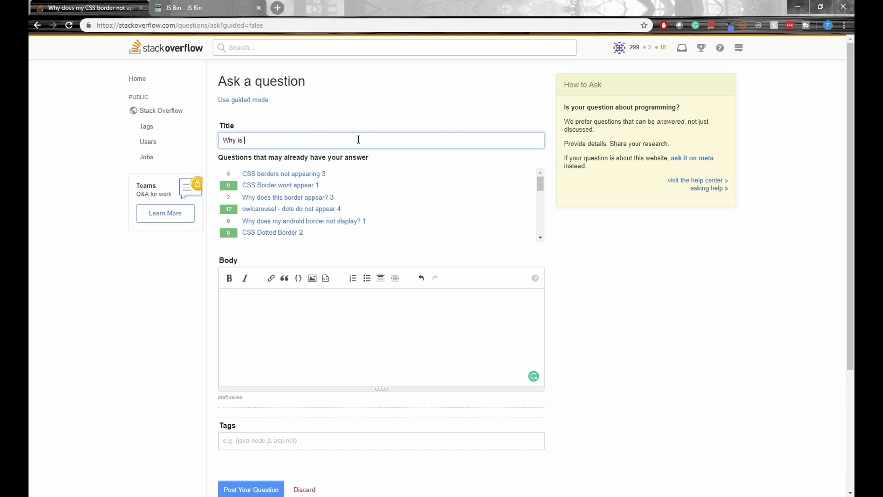
pyautogui.write('my CSS')
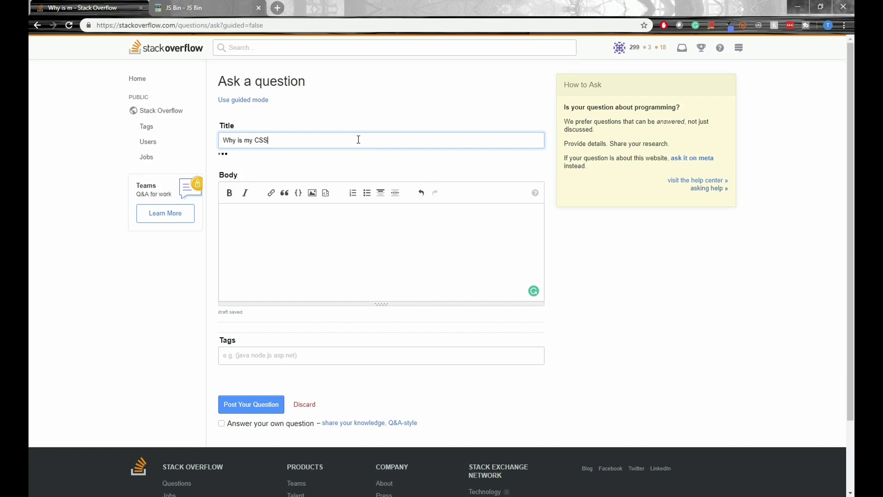
pyautogui.write(' border applied to all divs not')
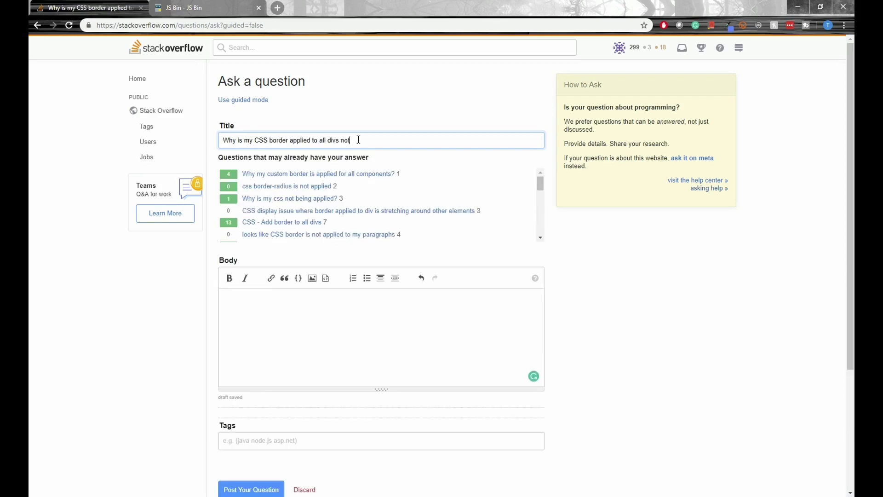
pyautogui.write(' appearing?')
# - Write the body explaining the missing green dotted 5px div borders, ending with 'Here is the code'
pyautogui.click(272, 299)
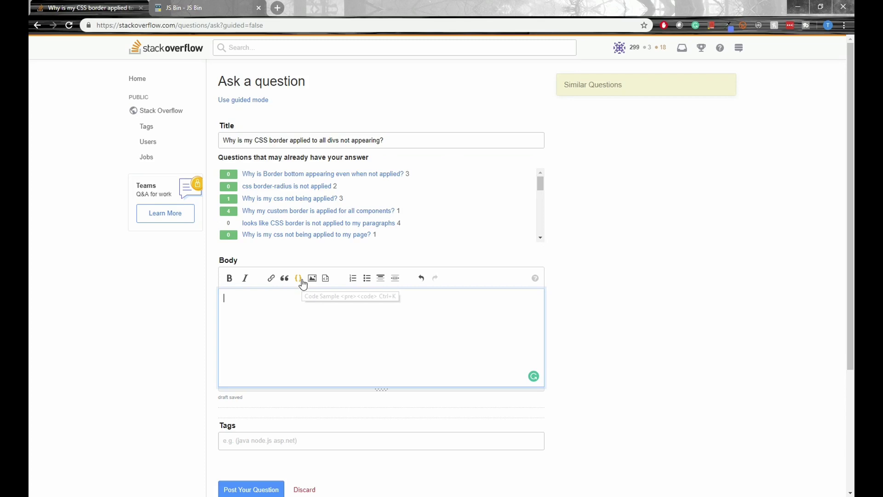
pyautogui.write('Ov')
pyautogui.write('er the p')
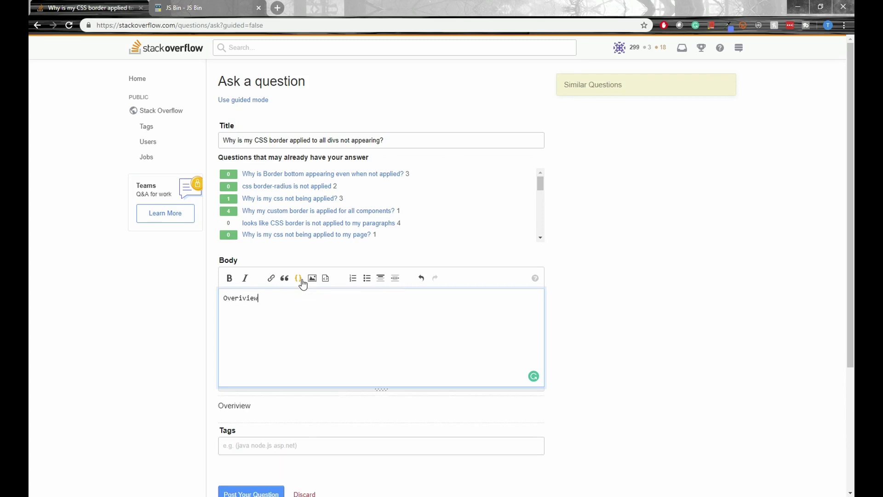
pyautogui.press('BackSpace')
pyautogui.press('BackSpace')
pyautogui.press('BackSpace')
pyautogui.press('BackSpace')
pyautogui.press('BackSpace')
pyautogui.press('BackSpace')
pyautogui.write('view')
pyautogui.press('BackSpace')
pyautogui.press('BackSpace')
pyautogui.press('BackSpace')
pyautogui.press('BackSpace')
pyautogui.press('BackSpace')
pyautogui.press('BackSpace')
pyautogui.press('BackSpace')
pyautogui.press('BackSpace')
pyautogui.write('I am trying to appl')
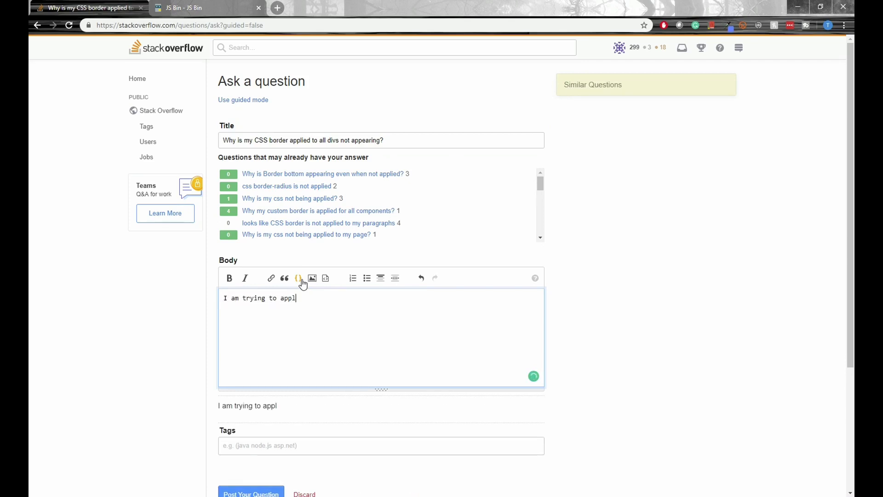
pyautogui.write('y a green dotted 5px ')
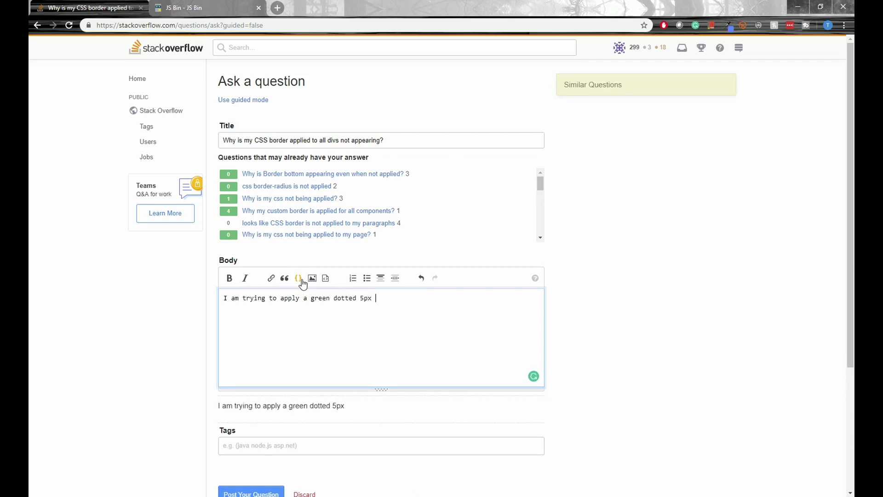
pyautogui.write('border to all div elements in ')
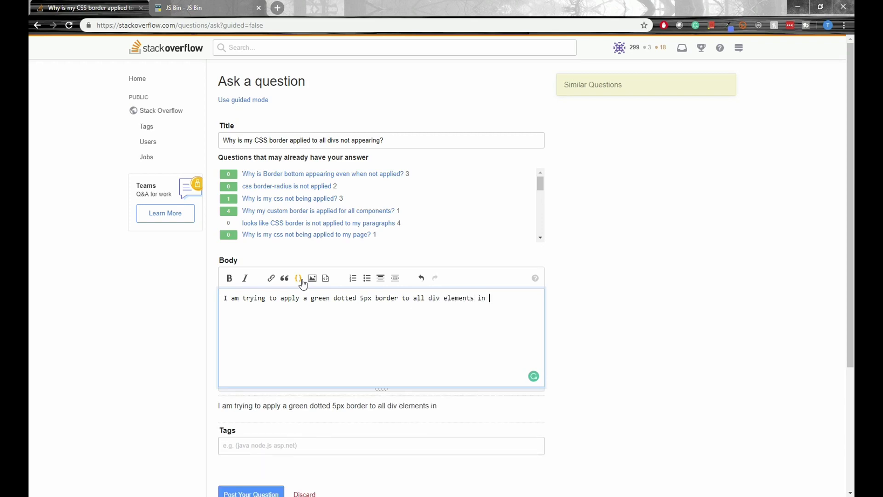
pyautogui.write('the')
pyautogui.press('BackSpace')
pyautogui.press('BackSpace')
pyautogui.press('BackSpace')
pyautogui.press('BackSpace')
pyautogui.press('BackSpace')
pyautogui.press('BackSpace')
pyautogui.write('on the page. For some reason, ')
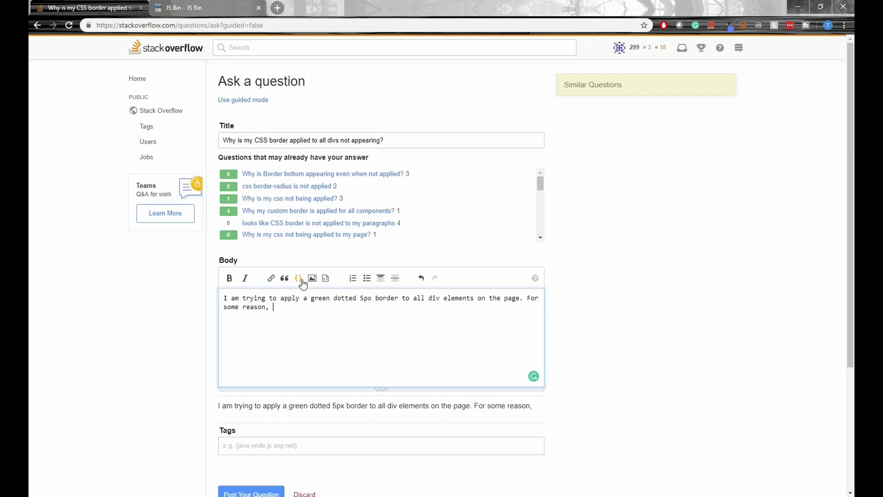
pyautogui.write('none')
pyautogui.press('BackSpace')
pyautogui.press('BackSpace')
pyautogui.press('BackSpace')
pyautogui.press('BackSpace')
pyautogui.write('none of the bo')
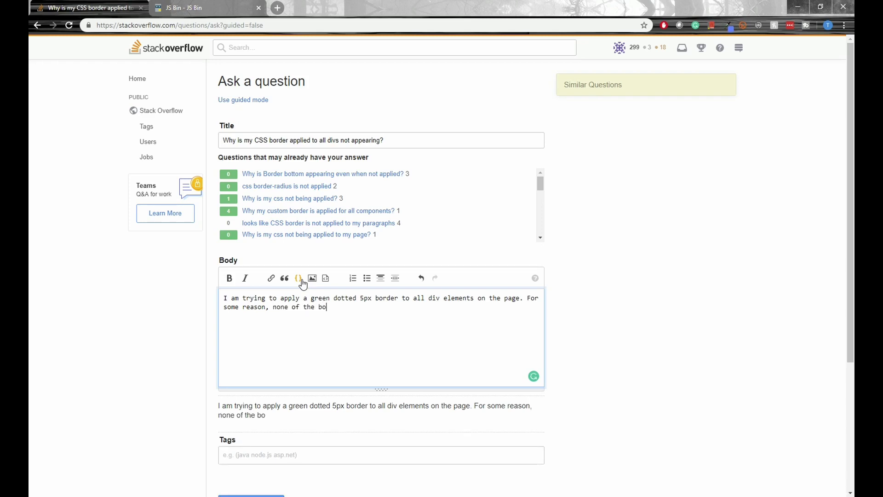
pyautogui.write('rders are appearing.')
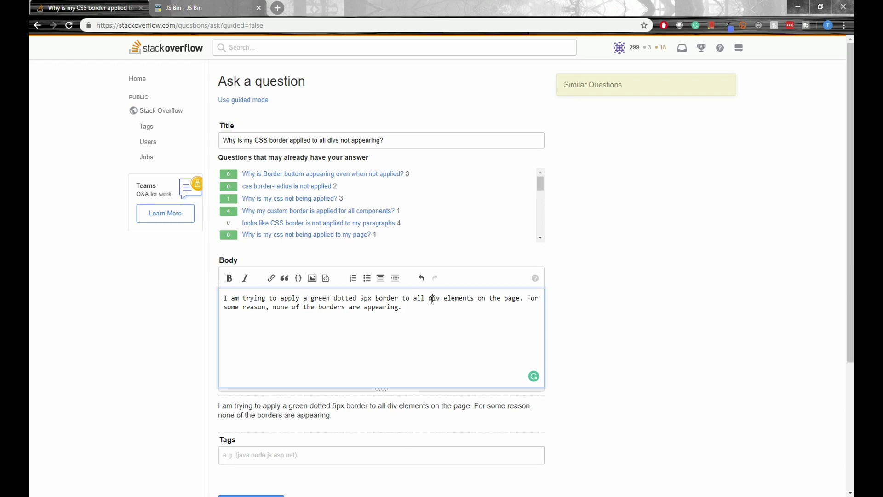
pyautogui.write('`')
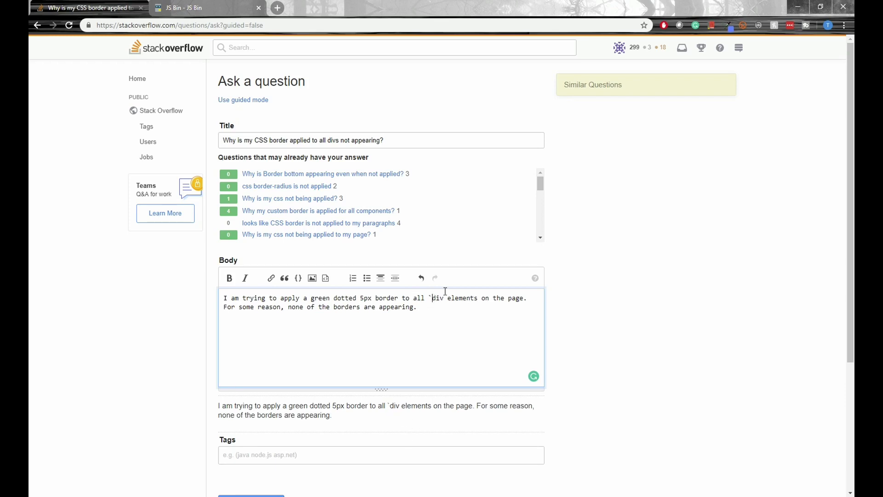
pyautogui.write('`')
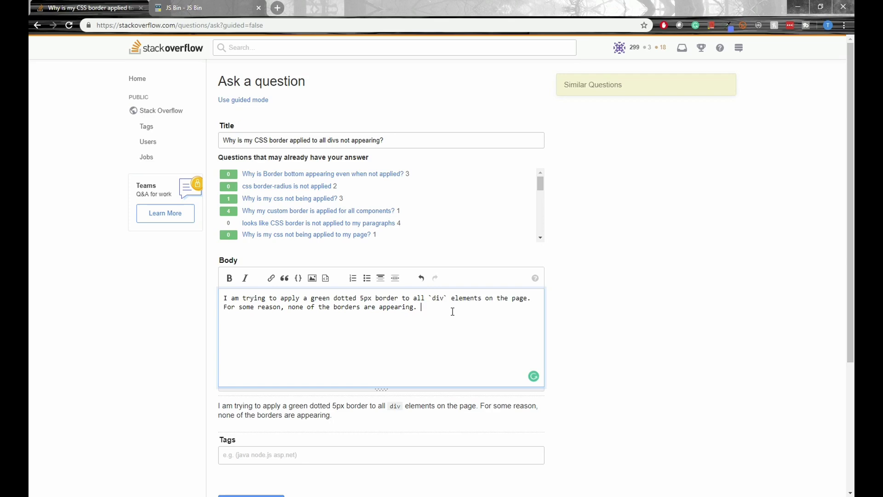
pyautogui.write('Here is the code ')
pyautogui.write('below')
pyautogui.press('BackSpace')
pyautogui.press('BackSpace')
pyautogui.press('BackSpace')
pyautogui.press('BackSpace')
pyautogui.press('BackSpace')
# - Paste the div border CSS into the body and format it as an indented code block
pyautogui.write('div{   border: green doted 10px;       }')
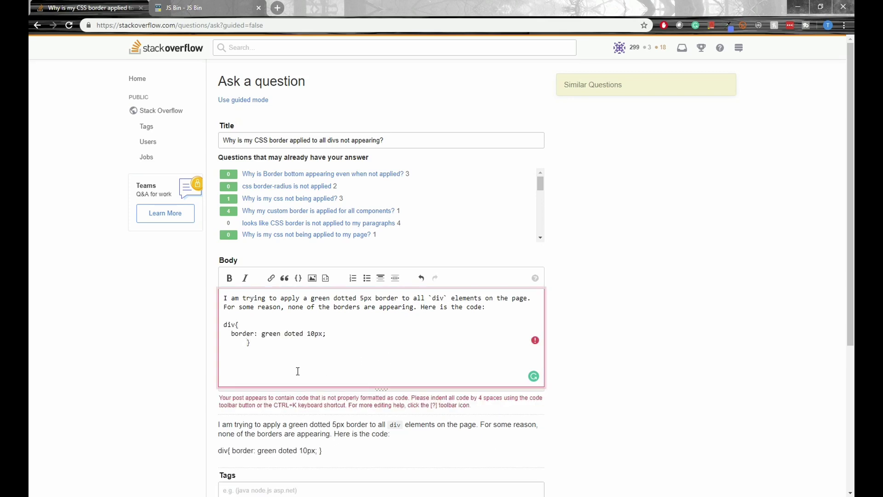
pyautogui.moveTo(247, 344); pyautogui.dragTo(224, 328)
pyautogui.press('BackSpace')
pyautogui.press('Up')
pyautogui.press('Delete')
pyautogui.press('Delete')
pyautogui.click(259, 354)
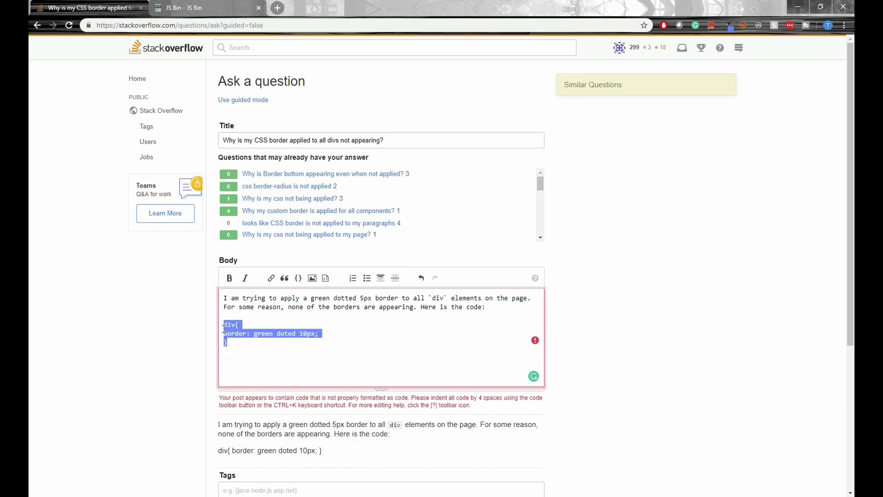
pyautogui.hotkey('ctrl', 'k')
pyautogui.scroll(-1, 235, 317)
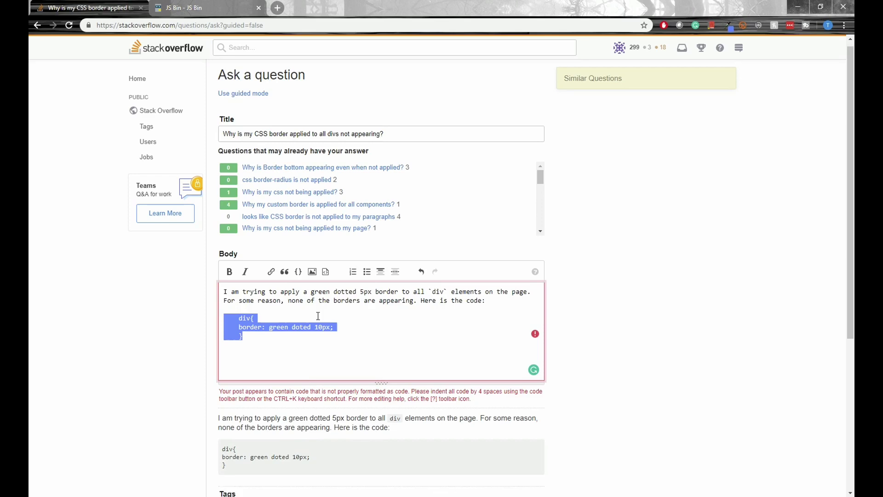
pyautogui.click(234, 285)
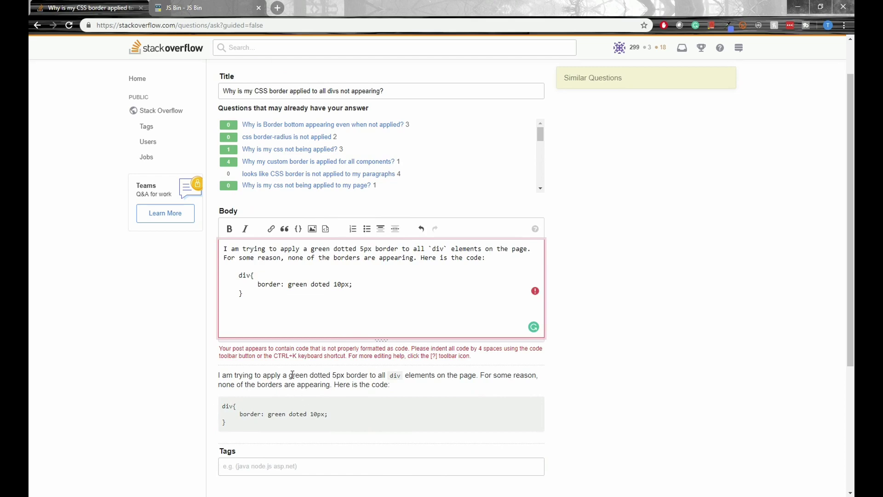
pyautogui.press('BackSpace')
# - Change the border width in the description from 5px to 10px
pyautogui.click(398, 307)
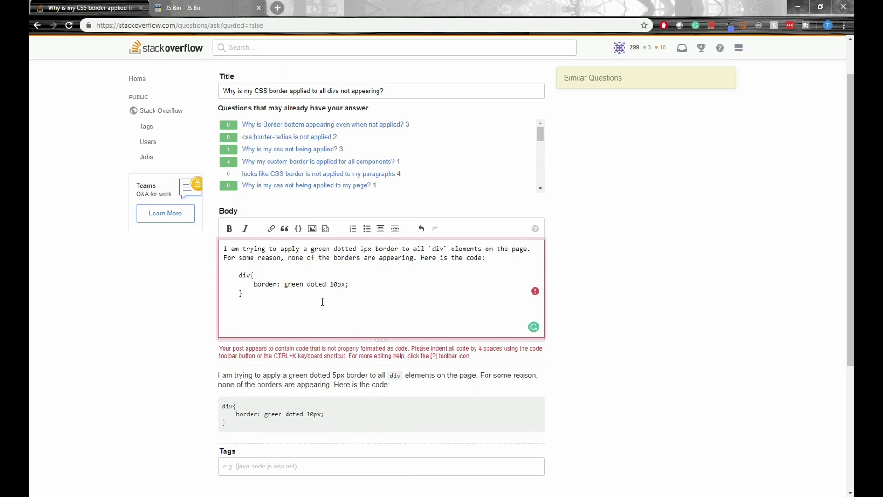
pyautogui.click(277, 296)
pyautogui.press('BackSpace')
pyautogui.write('10')
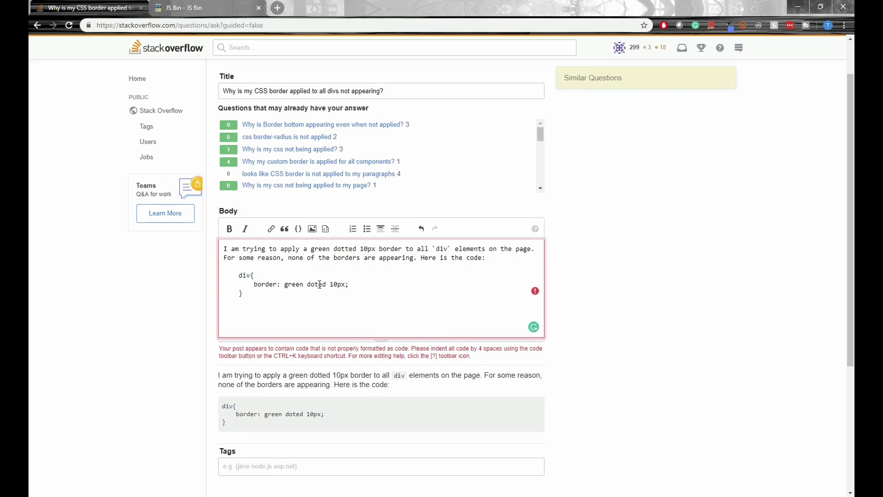
pyautogui.click(318, 294)
pyautogui.press('Tab')
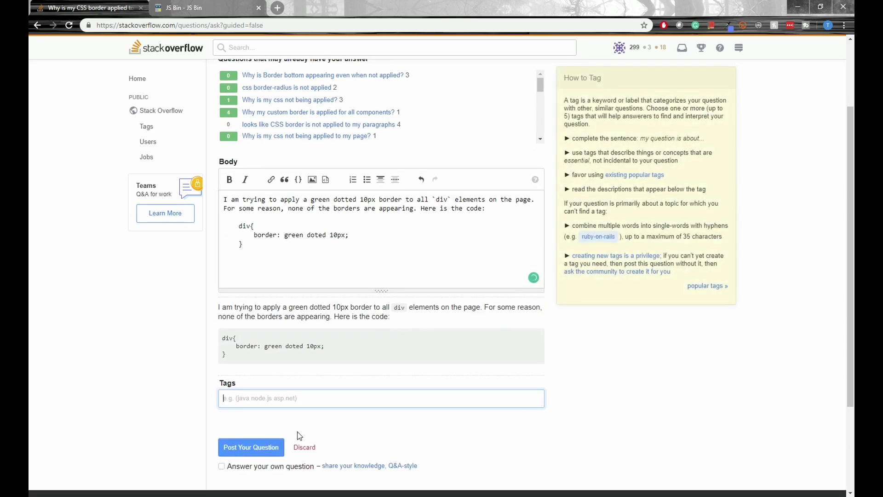
# - Add the css and border tags from the tag suggestions
pyautogui.write('javascr')
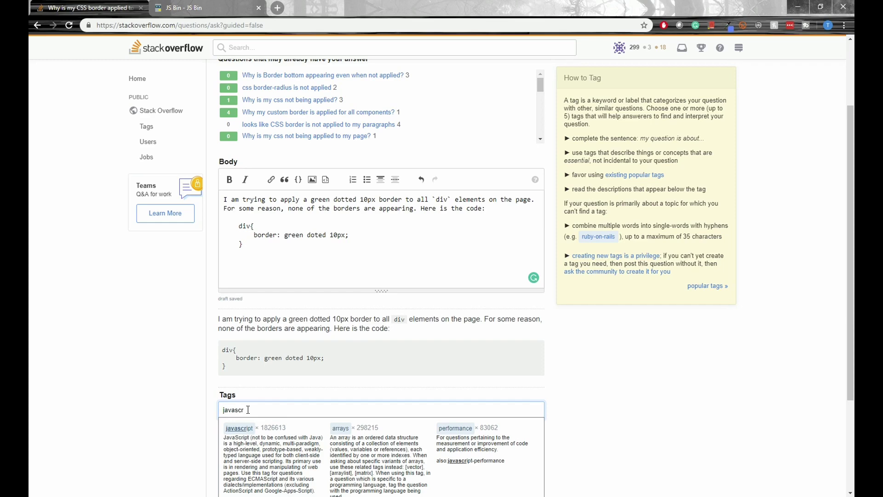
pyautogui.press('BackSpace')
pyautogui.press('BackSpace')
pyautogui.press('BackSpace')
pyautogui.press('BackSpace')
pyautogui.press('BackSpace')
pyautogui.press('BackSpace')
pyautogui.press('BackSpace')
pyautogui.write('css')
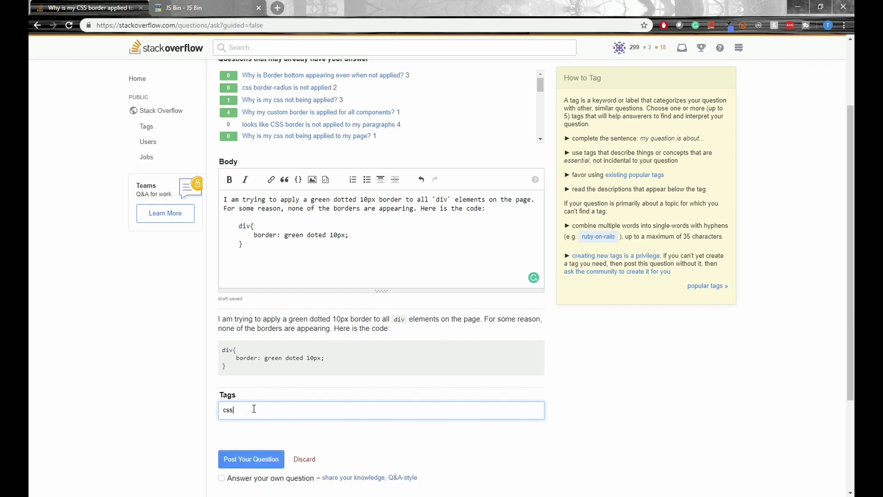
pyautogui.scroll(-2, 254, 409)
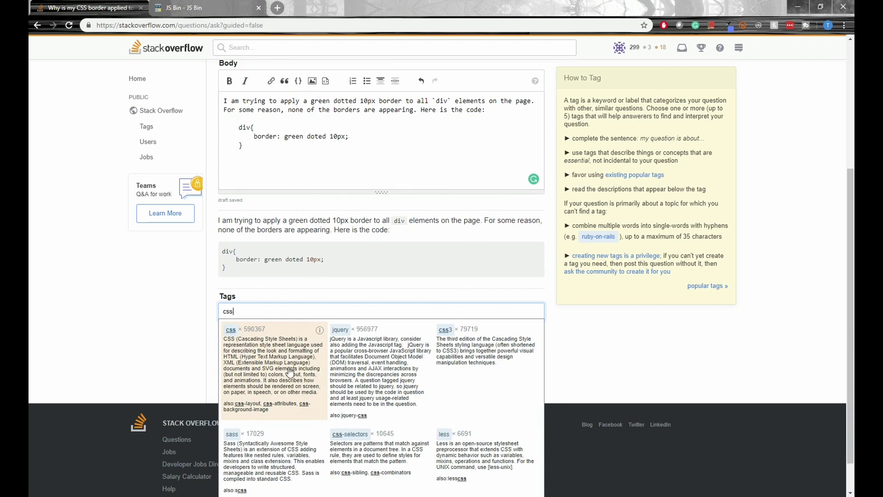
pyautogui.click(274, 384)
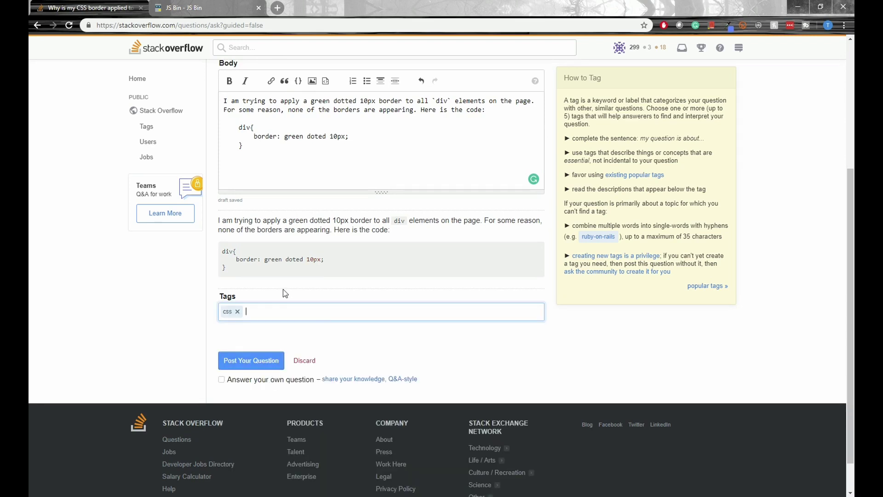
pyautogui.write('bior')
pyautogui.write('order')
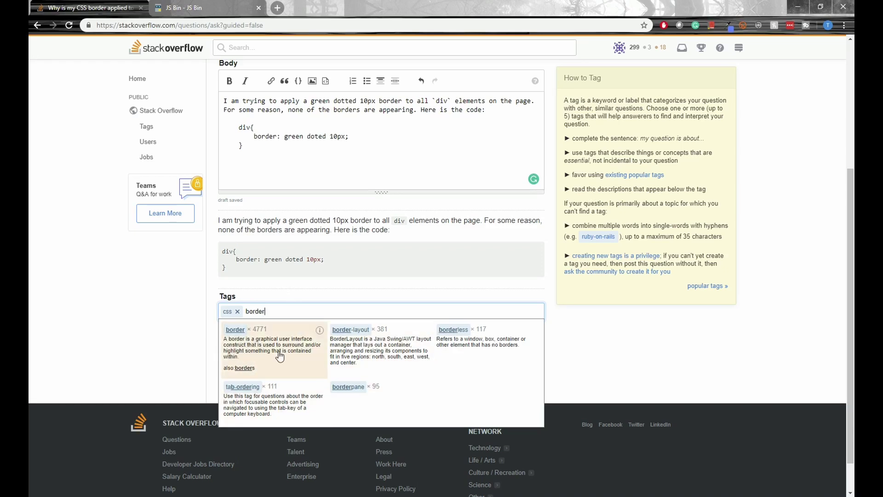
pyautogui.click(280, 356)
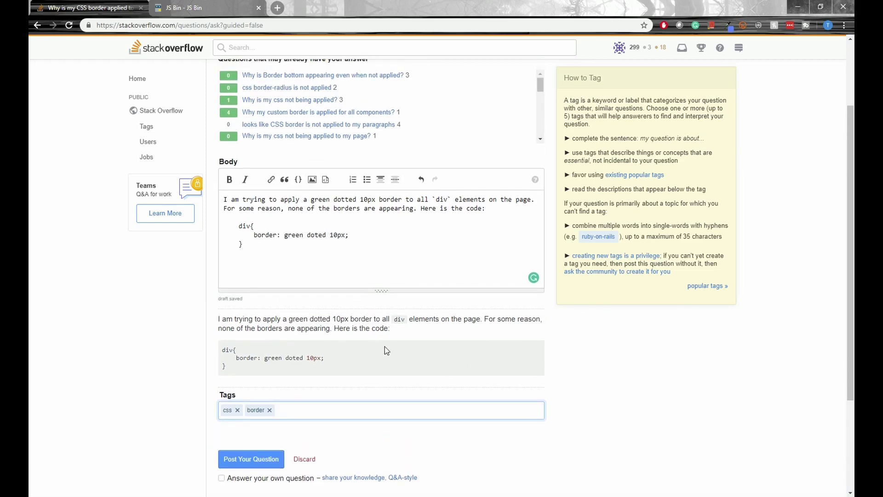
pyautogui.scroll(3, 385, 346)
# - Review the JS Bin div border rule, noting the misspelled 'doted'
pyautogui.click(192, 7)
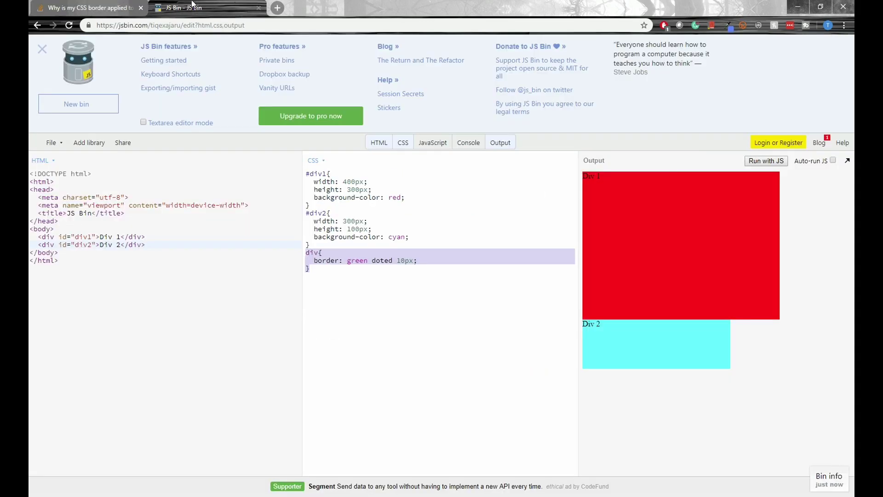
pyautogui.click(162, 206)
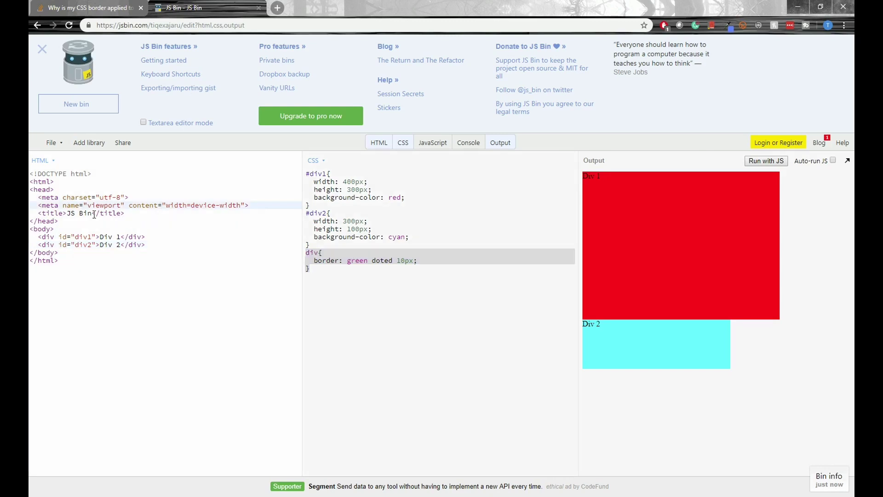
pyautogui.click(105, 229)
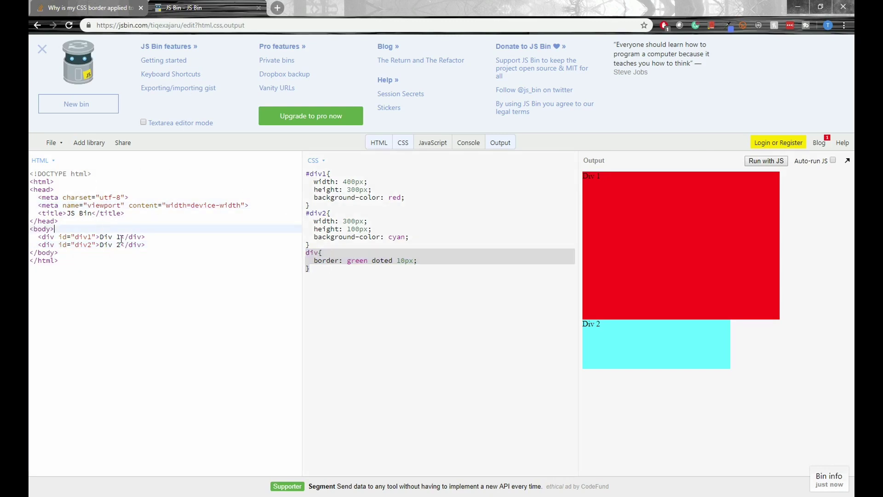
pyautogui.click(142, 245)
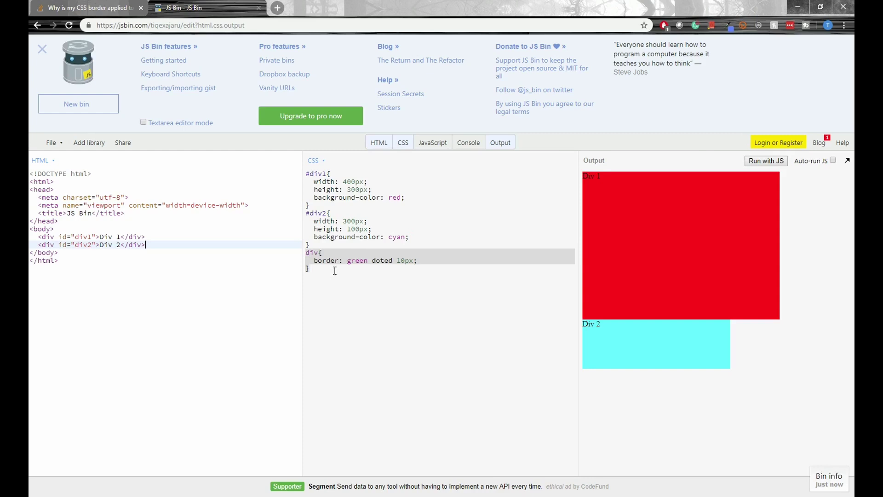
pyautogui.click(349, 273)
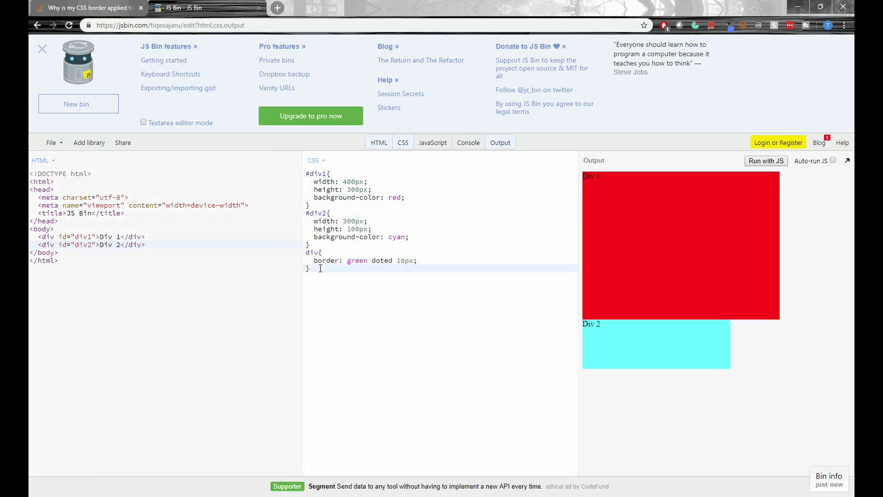
pyautogui.moveTo(321, 269); pyautogui.dragTo(302, 253)
pyautogui.click(363, 277)
pyautogui.doubleClick(381, 261)
pyautogui.click(381, 287)
# - Copy the bin's link from JS Bin's Share panel and return to Stack Overflow
pyautogui.click(41, 49)
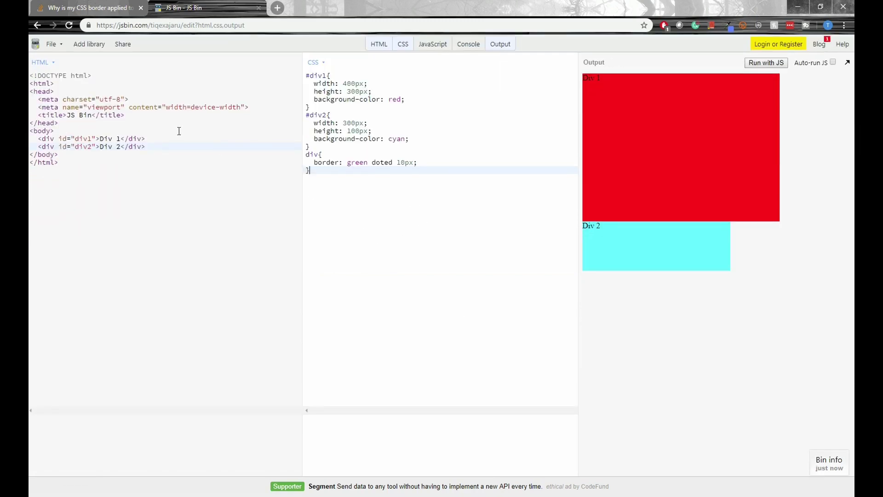
pyautogui.click(124, 46)
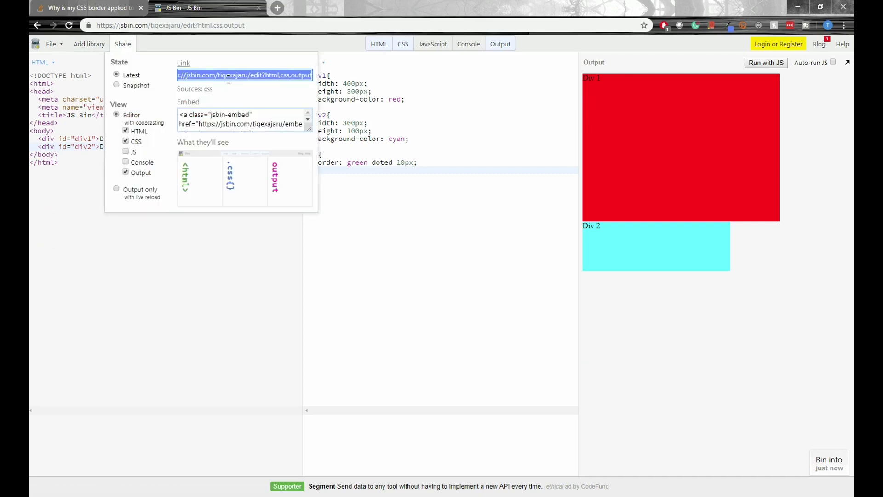
pyautogui.click(322, 154)
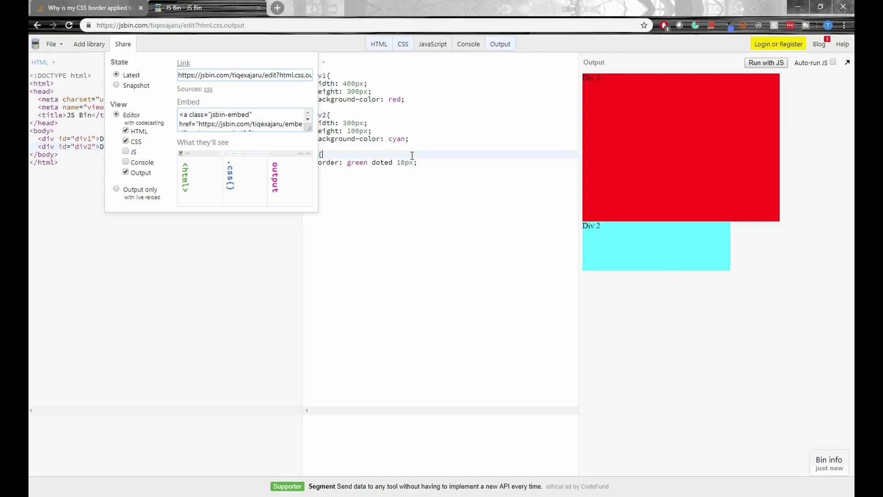
pyautogui.click(99, 6)
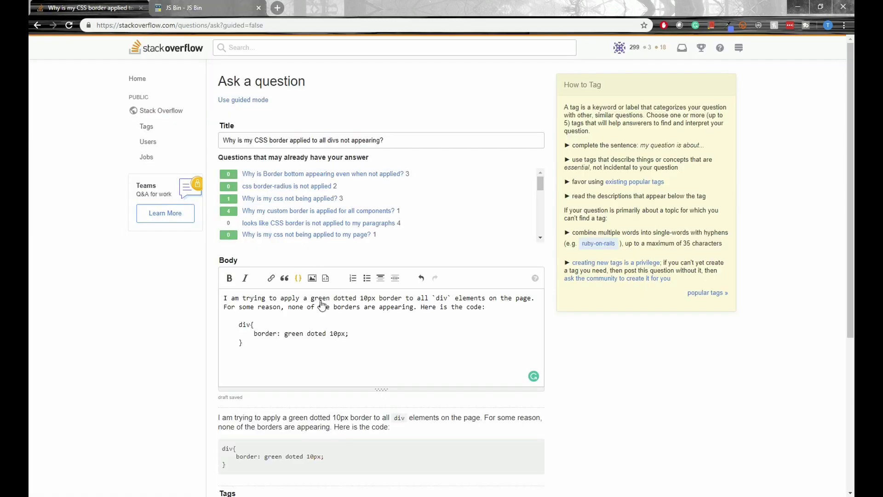
# - Add the line 'JSBin for my website' below the code block
pyautogui.click(359, 352)
pyautogui.press('Return')
pyautogui.press('Return')
pyautogui.write('JSBi')
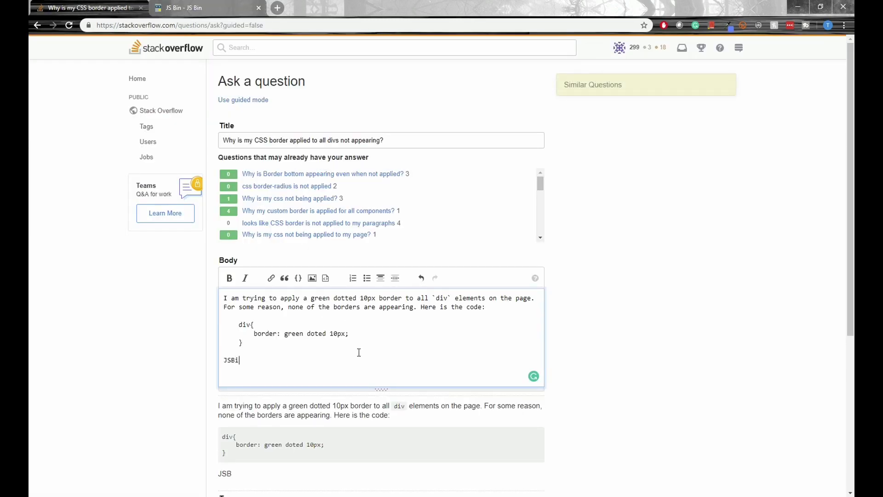
pyautogui.write('n for my website:')
pyautogui.write('https://jsbin.com/tiqexajaru/edit?html,css,output')
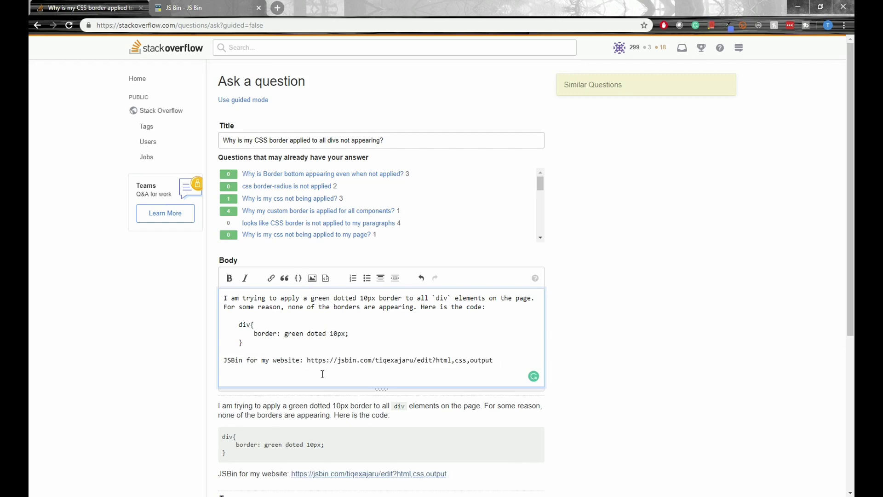
pyautogui.press('BackSpace')
pyautogui.press('BackSpace')
pyautogui.press('BackSpace')
pyautogui.press('BackSpace')
pyautogui.press('BackSpace')
pyautogui.press('BackSpace')
pyautogui.press('BackSpace')
pyautogui.press('BackSpace')
pyautogui.press('BackSpace')
pyautogui.press('BackSpace')
pyautogui.press('BackSpace')
pyautogui.press('BackSpace')
pyautogui.press('BackSpace')
pyautogui.press('BackSpace')
pyautogui.press('BackSpace')
pyautogui.press('BackSpace')
pyautogui.press('BackSpace')
pyautogui.press('BackSpace')
pyautogui.press('BackSpace')
pyautogui.press('BackSpace')
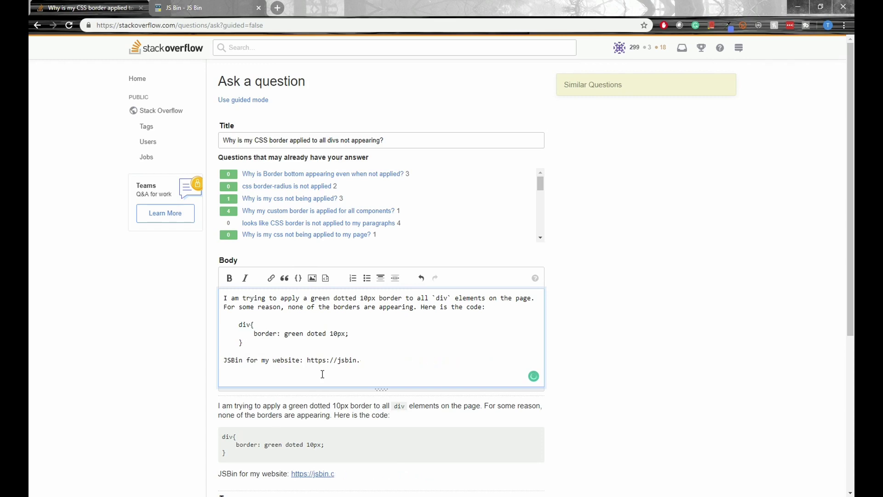
pyautogui.press('BackSpace')
pyautogui.press('BackSpace')
pyautogui.press('BackSpace')
pyautogui.press('BackSpace')
pyautogui.press('BackSpace')
pyautogui.write('te')
# - Hyperlink the word JSBin to the pasted jsbin.com demo address
pyautogui.doubleClick(236, 359)
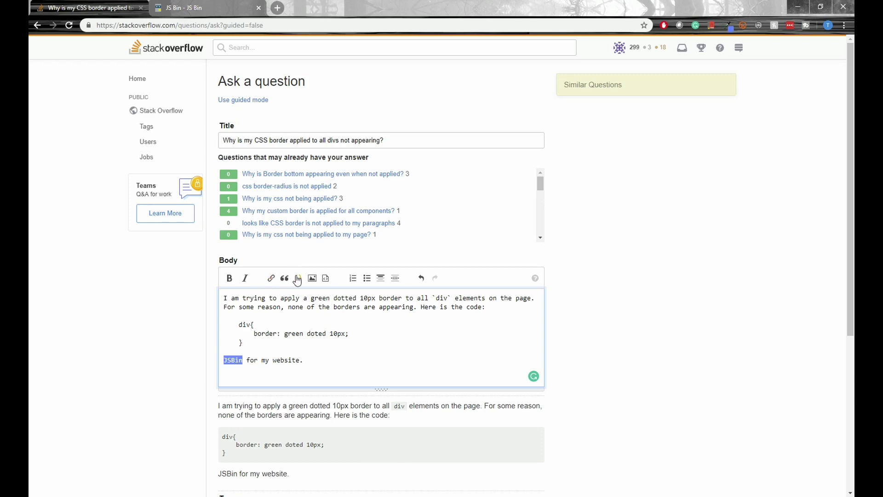
pyautogui.click(275, 283)
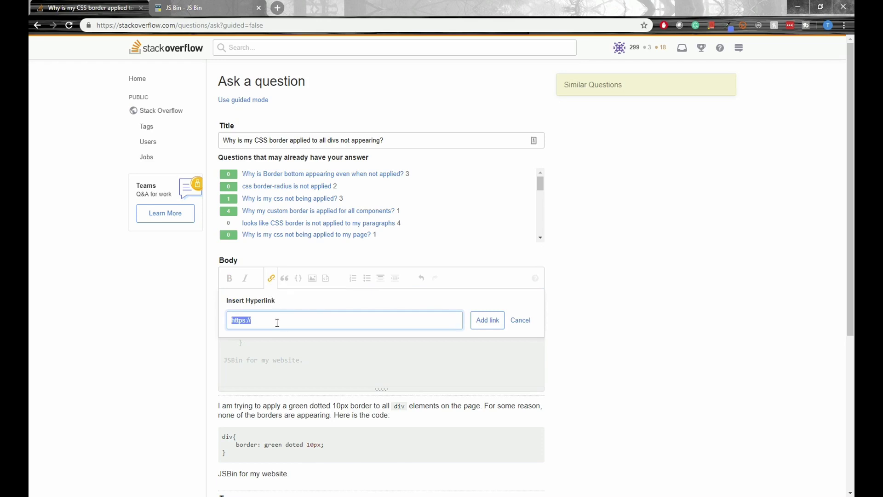
pyautogui.write('https://jsbin.com/tiqexajaru/edit?html,css,output')
pyautogui.click(484, 327)
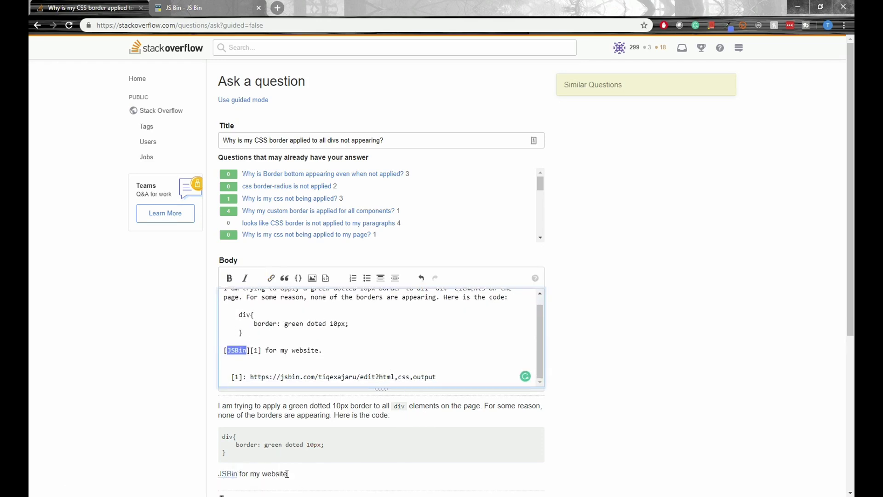
pyautogui.scroll(-1, 363, 435)
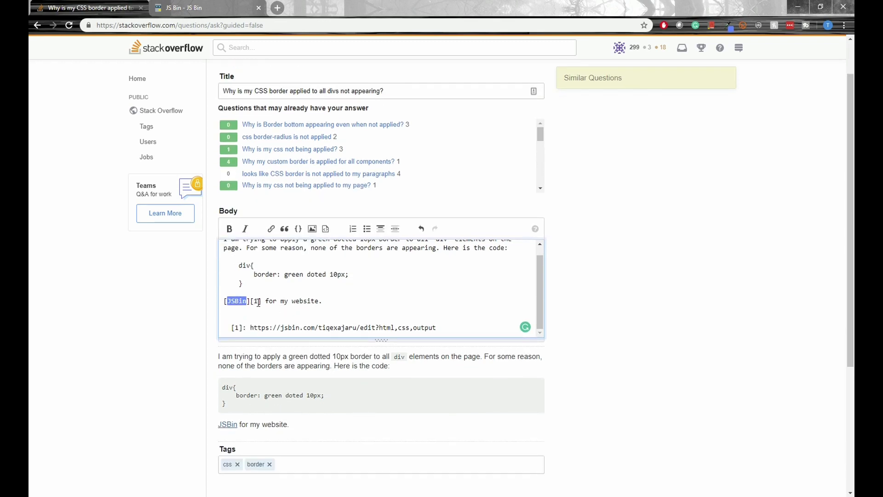
pyautogui.click(284, 302)
pyautogui.scroll(-2, 346, 391)
pyautogui.scroll(3, 348, 392)
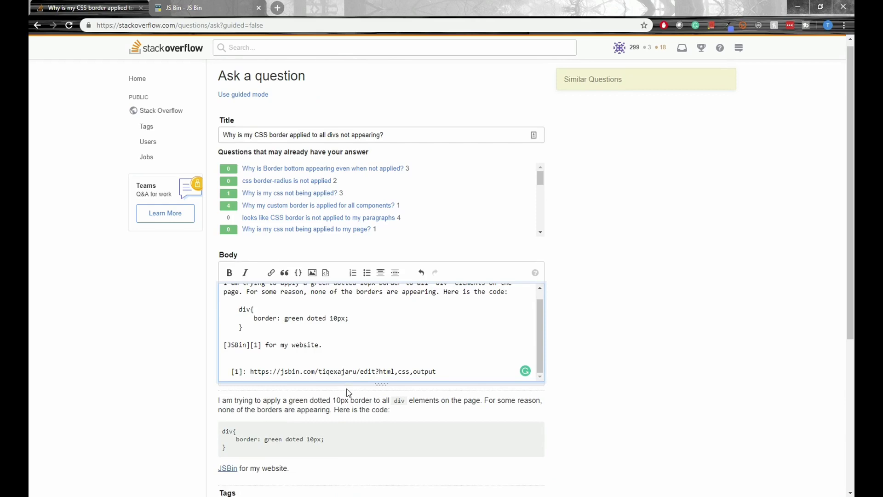
pyautogui.scroll(1, 376, 340)
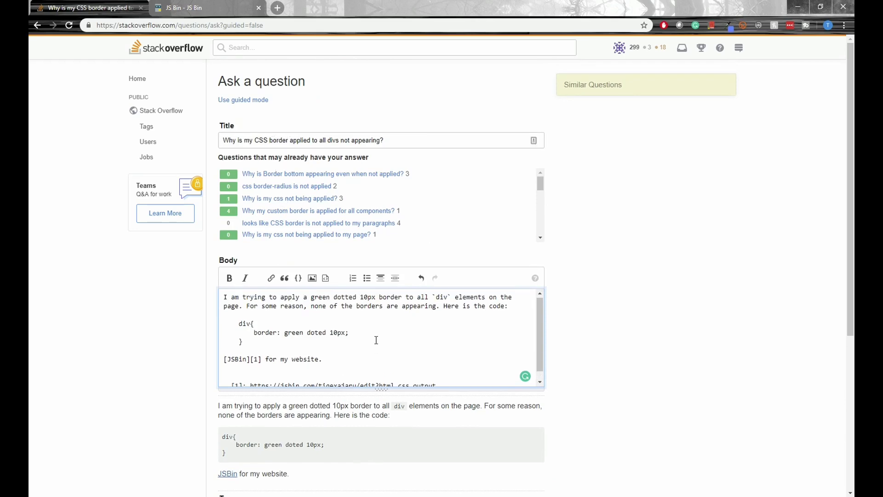
pyautogui.scroll(-1, 292, 304)
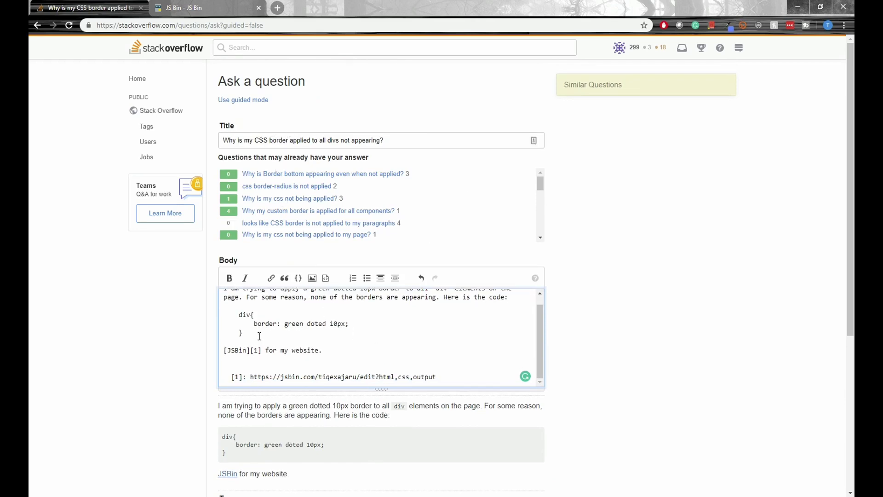
pyautogui.moveTo(260, 339); pyautogui.dragTo(239, 316)
pyautogui.click(241, 316)
# - Add a '/*Here is the problem */' comment to the div rule and correct 'doted' to 'dotted'
pyautogui.scroll(-2, 241, 315)
pyautogui.click(184, 8)
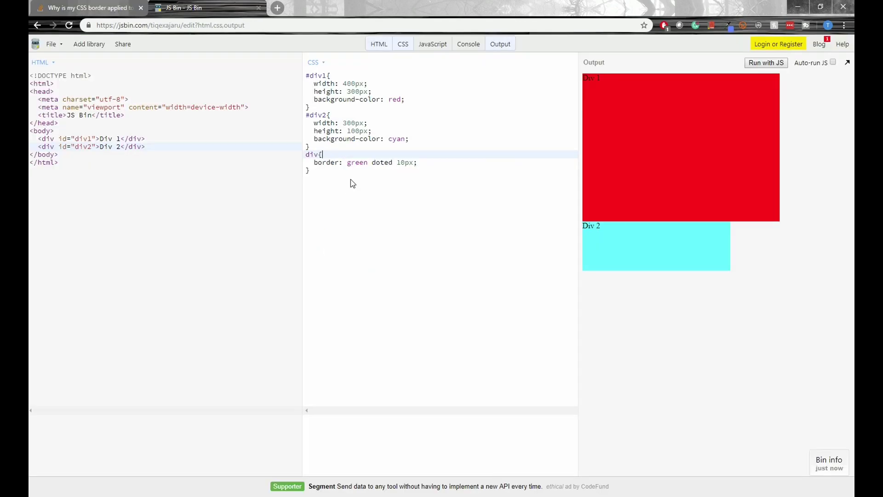
pyautogui.write('*Here is the problem */')
pyautogui.click(473, 182)
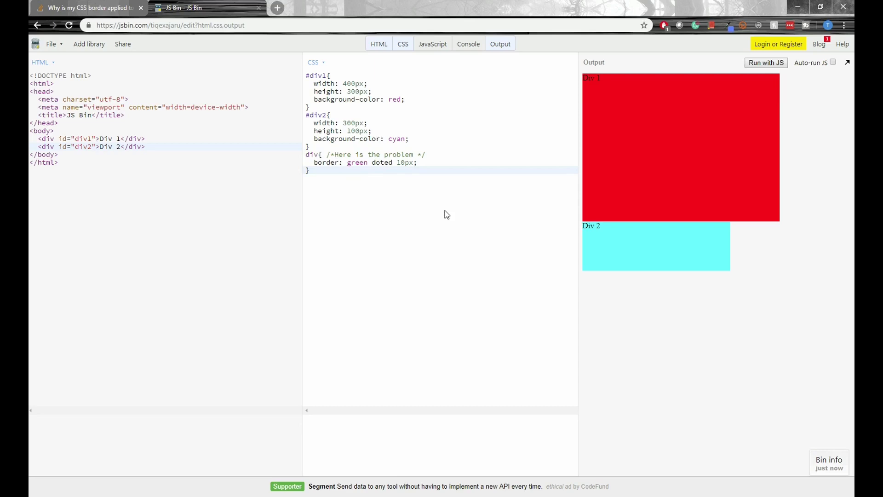
pyautogui.click(382, 162)
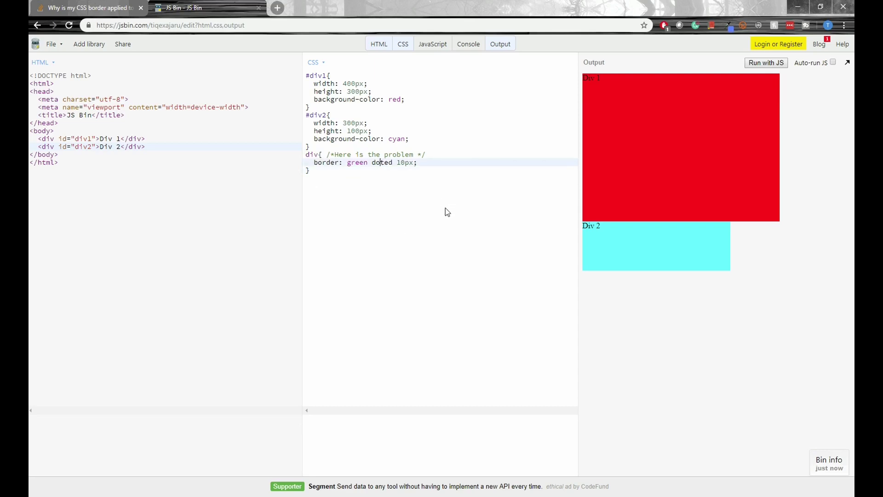
pyautogui.write('t')
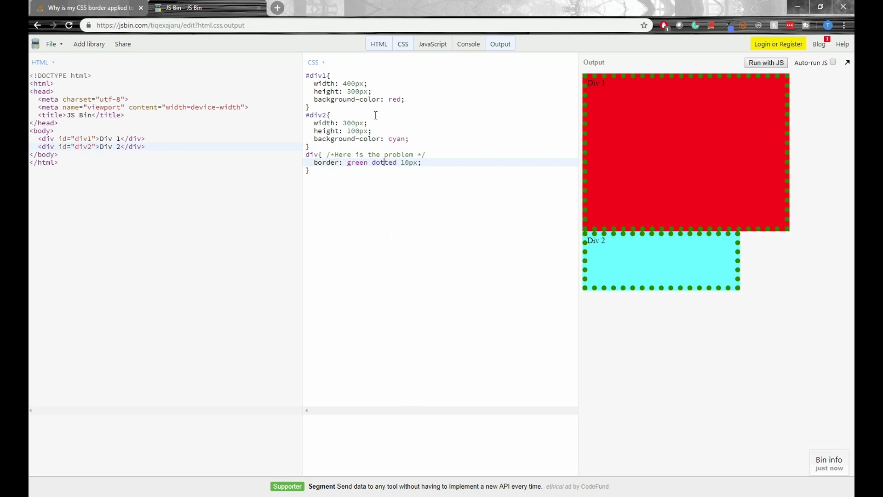
# - Switch the draft question form to guided mode, confirming you want to leave the page
pyautogui.click(59, 5)
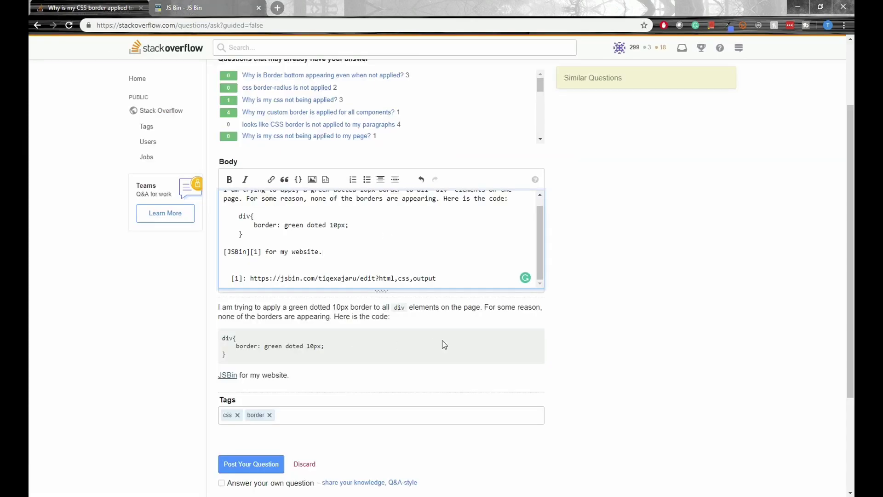
pyautogui.scroll(3, 444, 345)
pyautogui.scroll(1, 442, 341)
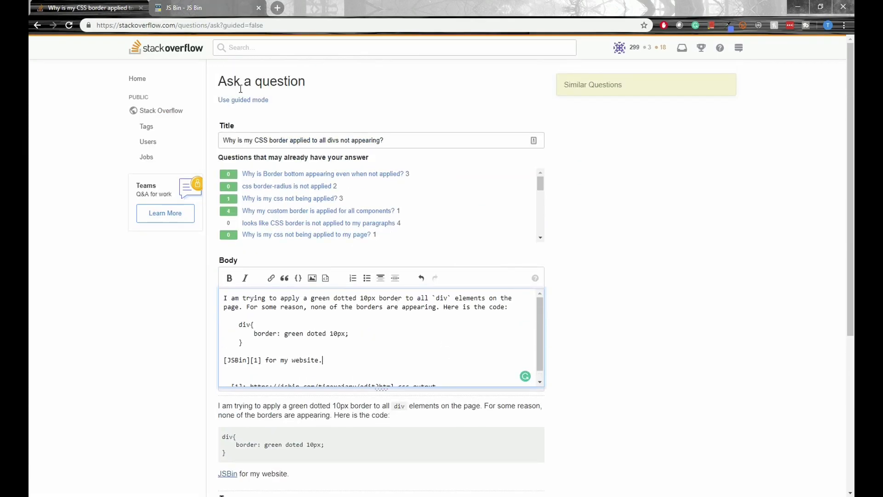
pyautogui.click(240, 105)
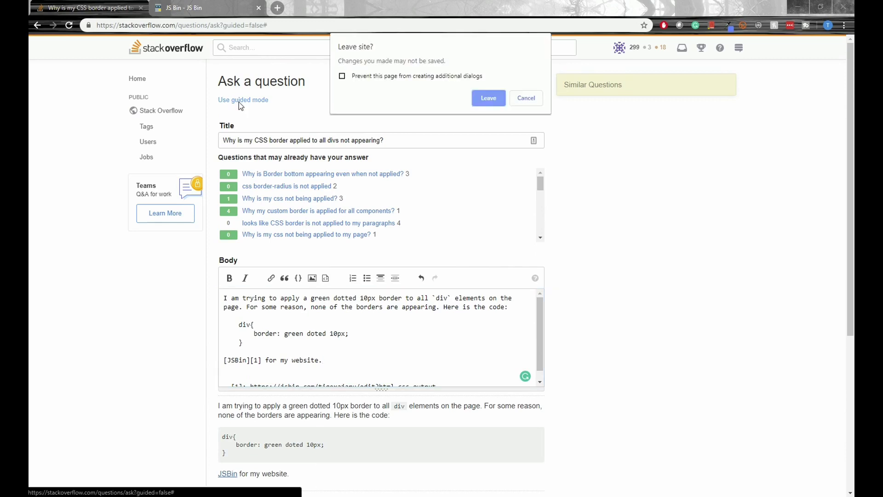
pyautogui.click(488, 98)
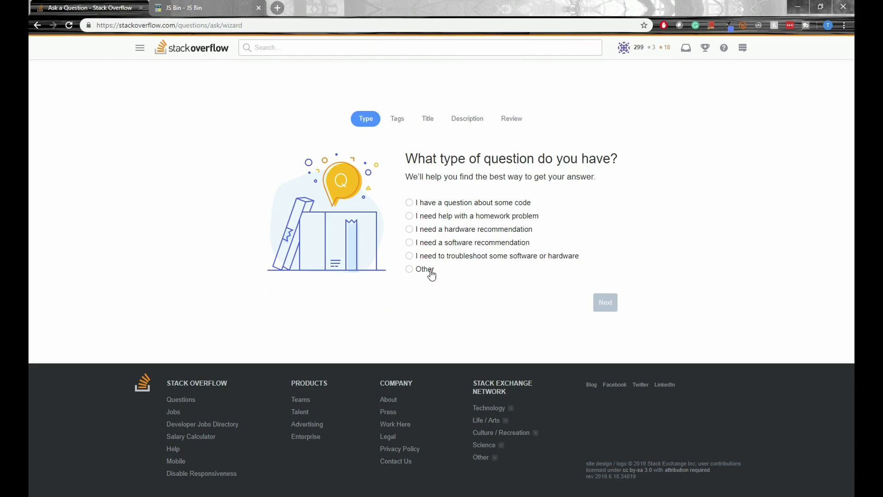
# - Set the question type to 'I have a question about some code' and start the guide
pyautogui.click(410, 229)
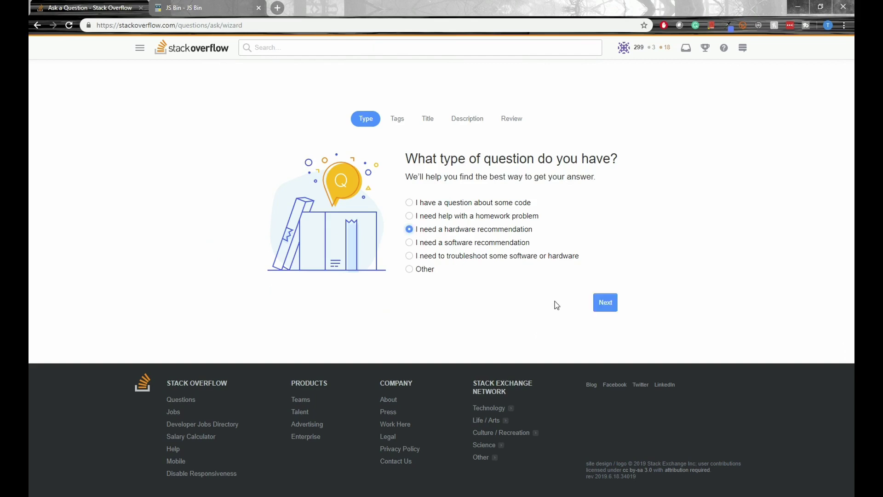
pyautogui.click(604, 307)
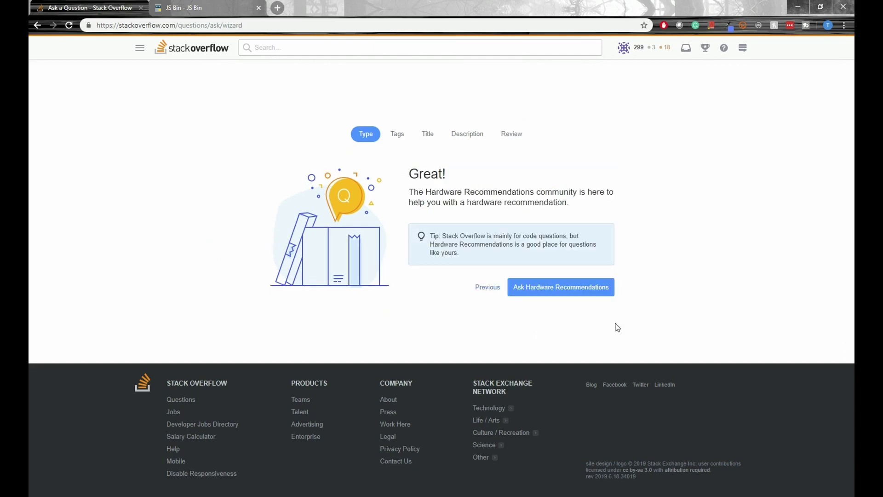
pyautogui.click(556, 290)
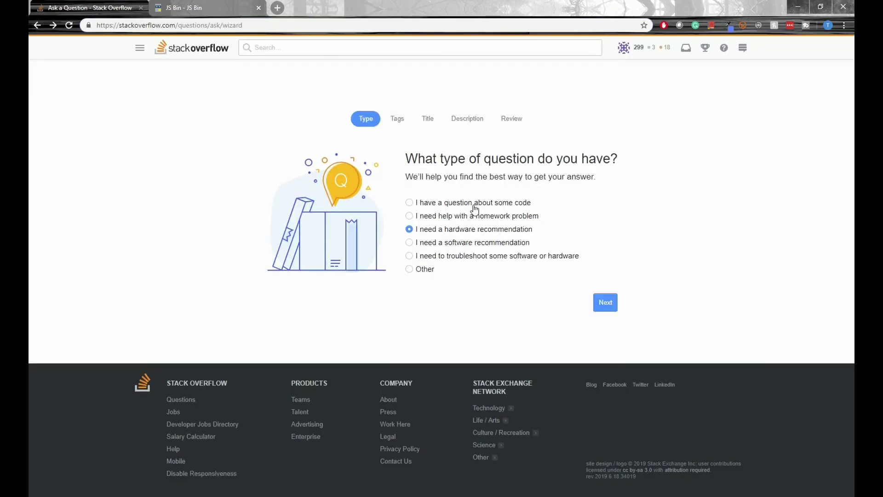
pyautogui.click(409, 203)
pyautogui.click(605, 302)
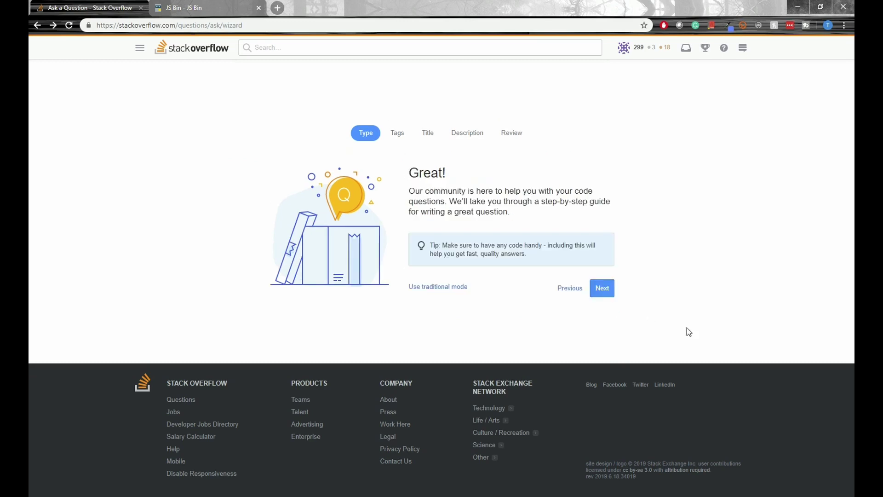
pyautogui.click(604, 295)
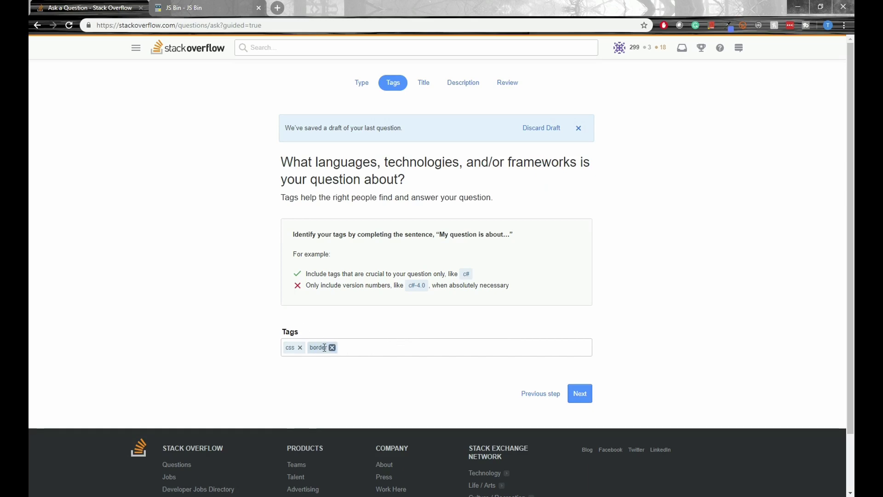
# - Accept the css/border tags, title and description, confirming no similar question answers it
pyautogui.click(588, 392)
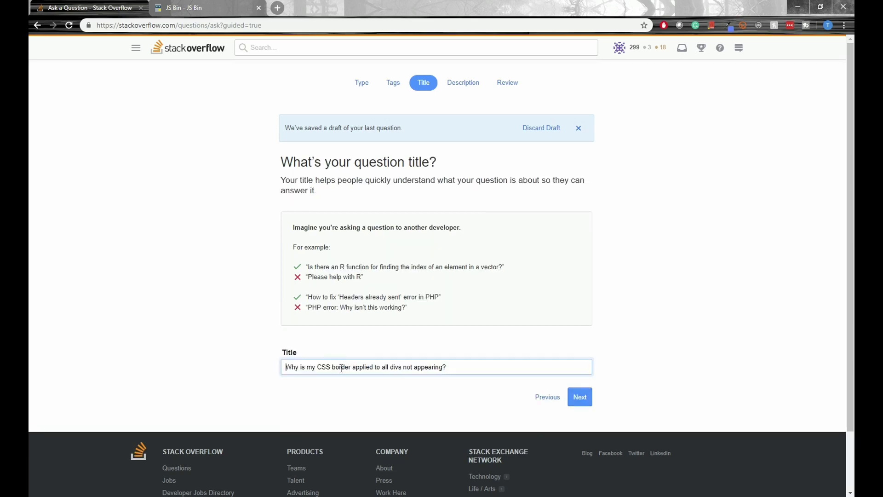
pyautogui.click(581, 396)
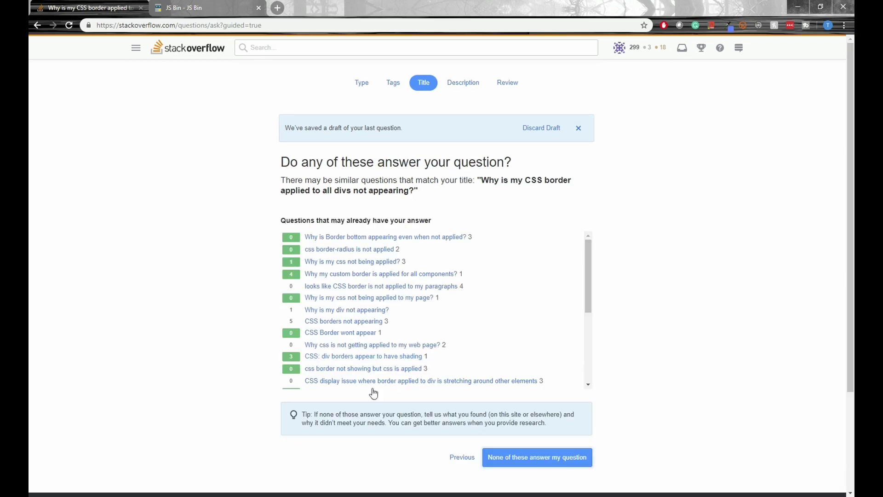
pyautogui.scroll(-6, 412, 317)
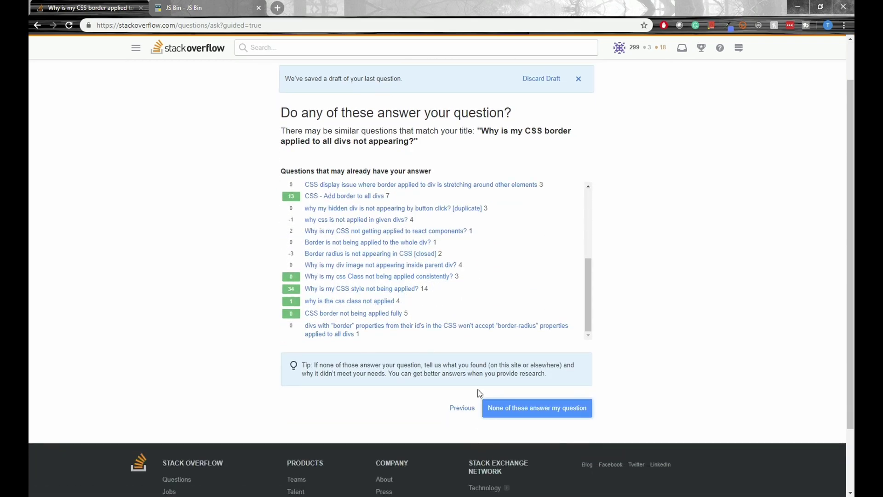
pyautogui.click(548, 408)
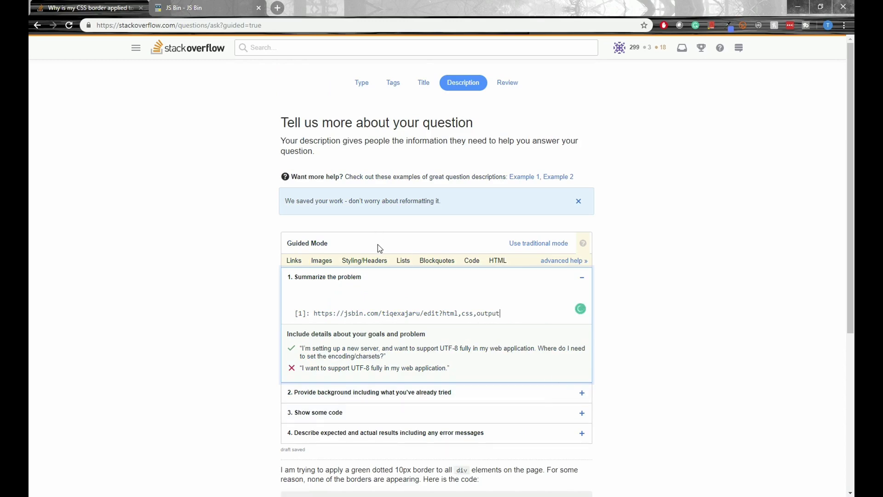
pyautogui.scroll(-3, 378, 248)
pyautogui.click(578, 428)
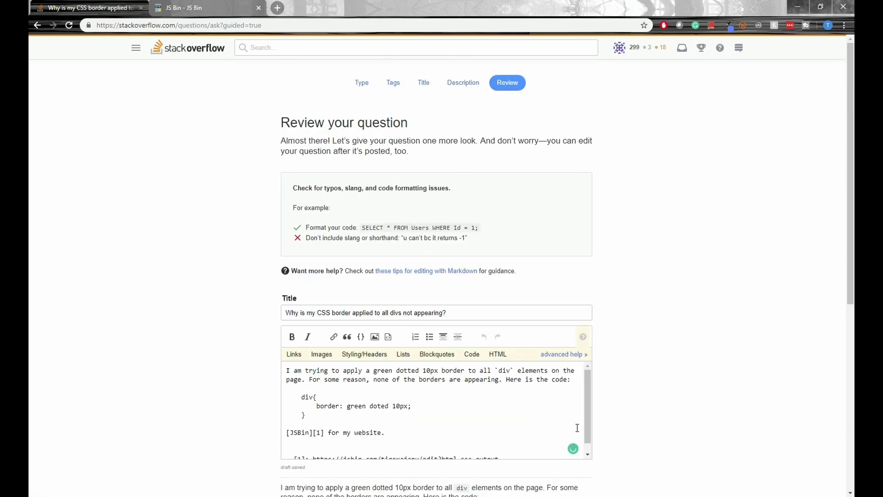
pyautogui.scroll(-5, 331, 306)
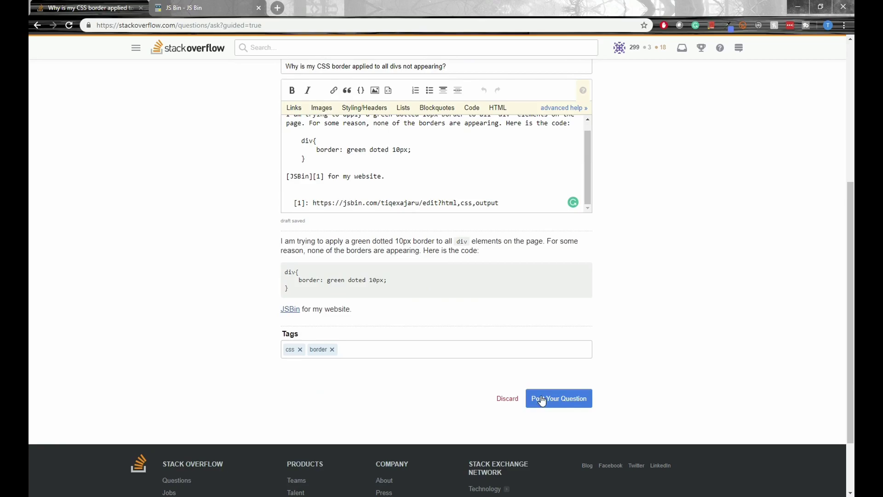